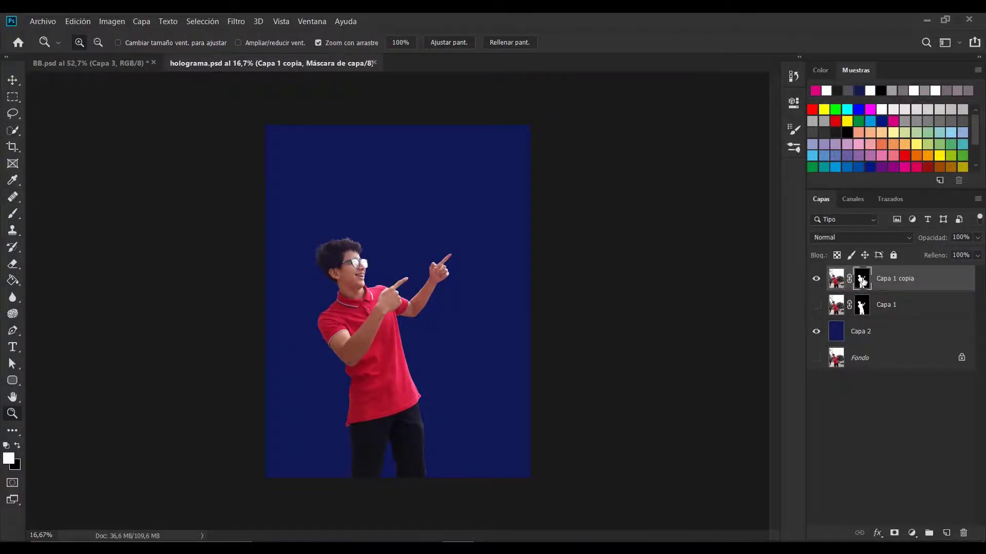
# Toggle and inspect the mask on Capa 1 copia, then return to holograma.psd.
pyautogui.keyDown('shift'); pyautogui.click(863, 281); pyautogui.keyUp('shift')
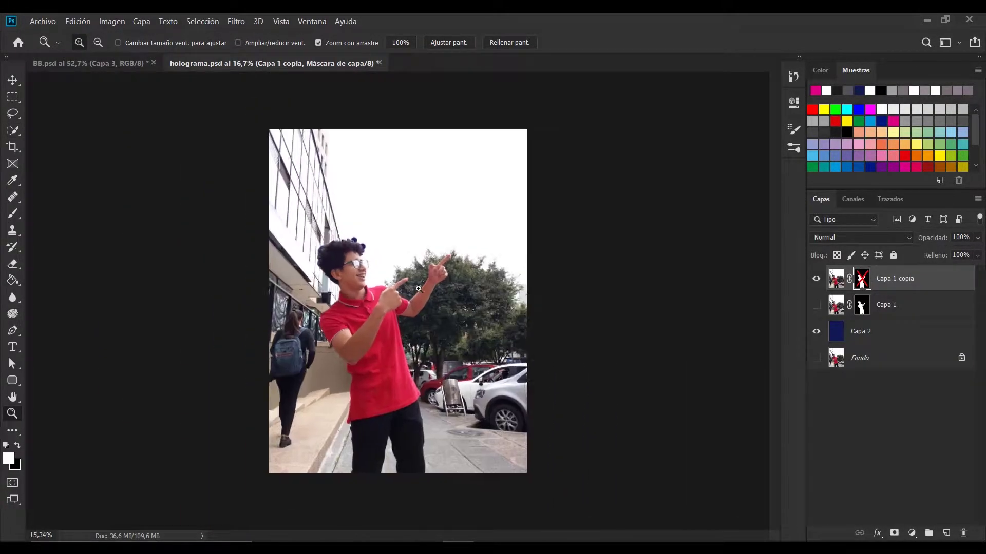
pyautogui.moveTo(405, 279)
pyautogui.mouseDown()
pyautogui.moveTo(428, 279)
pyautogui.moveTo(379, 276)
pyautogui.mouseUp()
pyautogui.keyDown('alt'); pyautogui.click(428, 279); pyautogui.keyUp('alt')
pyautogui.rightClick(863, 280)
pyautogui.click(872, 288)
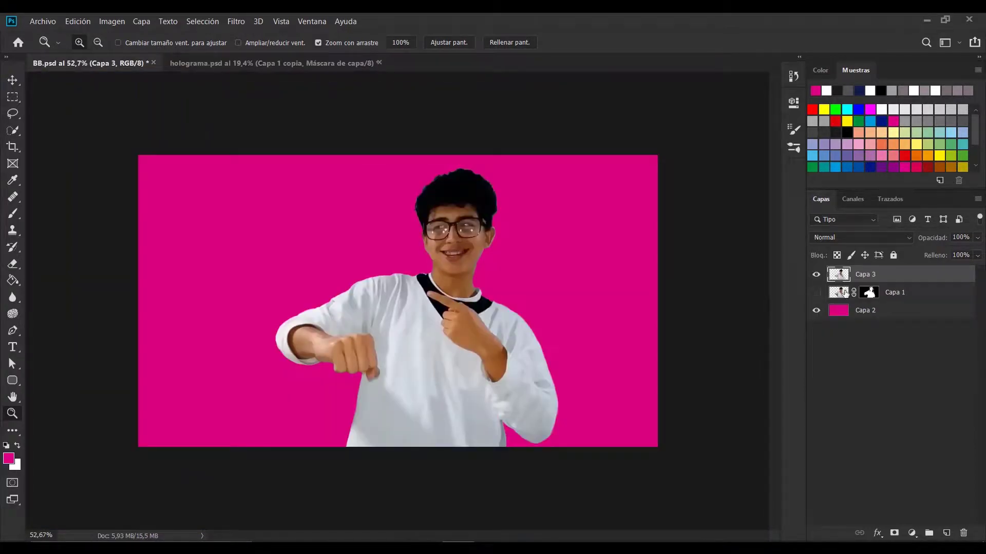
pyautogui.click(816, 311)
pyautogui.click(190, 62)
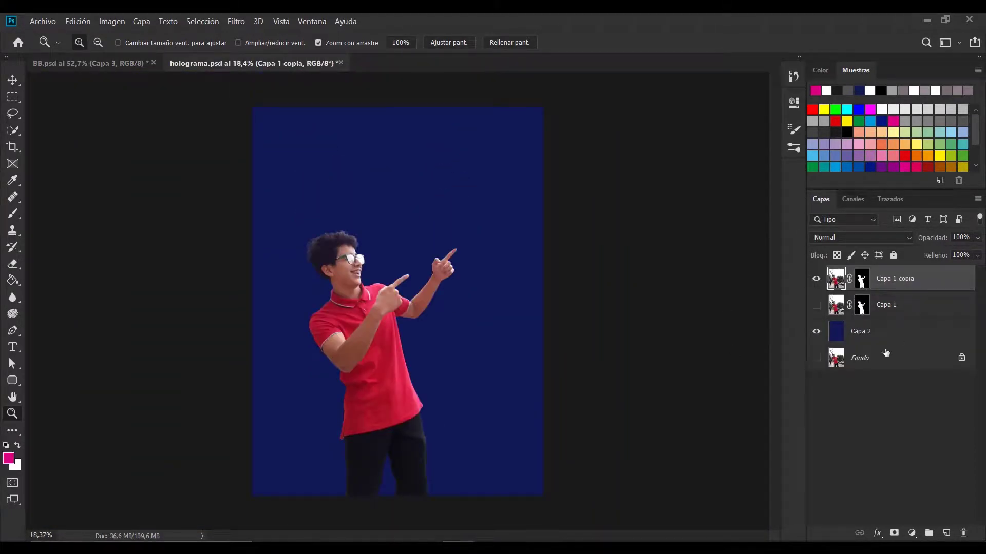
# Copy the masked boy to a new layer Capa 3, hide Capa 1 copia, and duplicate Capa 3 twice.
pyautogui.keyDown('ctrl'); pyautogui.click(862, 282); pyautogui.keyUp('ctrl')
pyautogui.hotkey('ctrl', 'j')
pyautogui.click(816, 304)
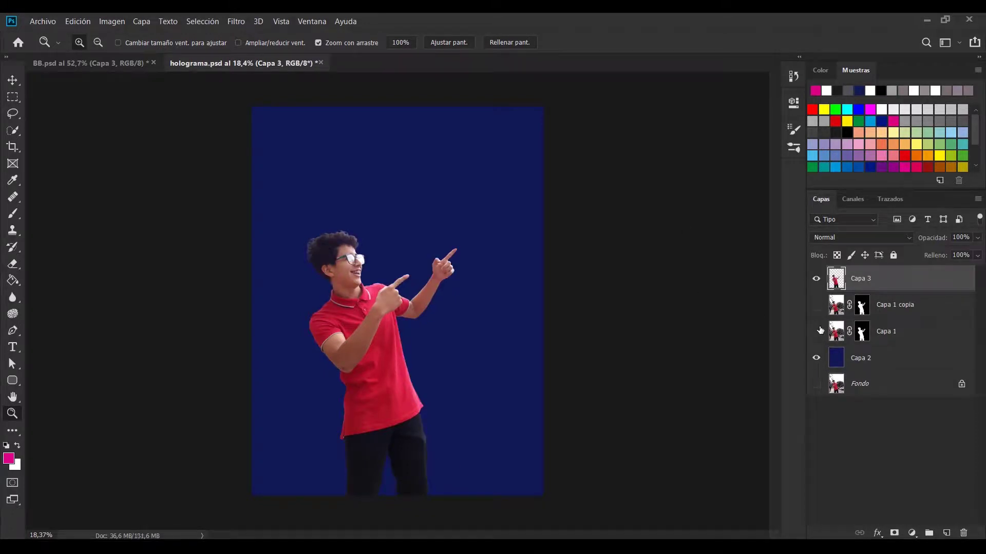
pyautogui.hotkey('ctrl', 'j')
pyautogui.hotkey('ctrl', 'j')
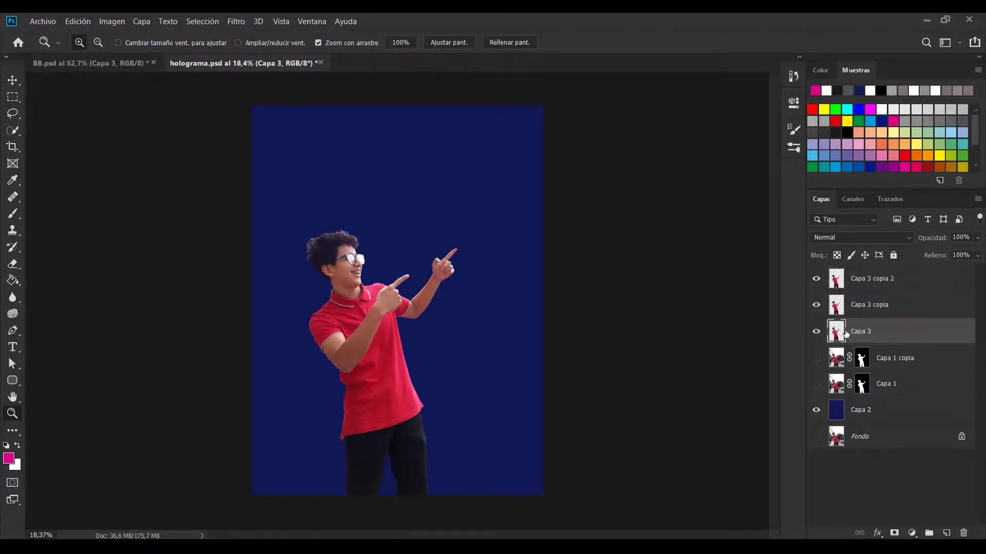
pyautogui.hotkey('ctrl', 'j')
# Add a new layer Capa 4, hide two Capa 3 copies, and target Capa 3's image.
pyautogui.click(946, 532)
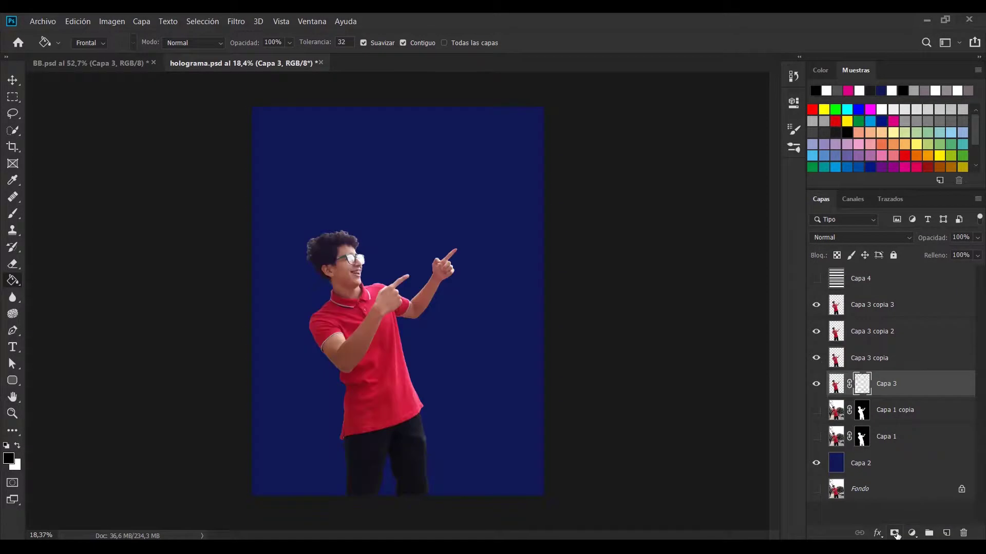
pyautogui.click(816, 304)
pyautogui.click(817, 331)
pyautogui.click(836, 383)
# Apply a horizontal Motion Blur of 1786 px to Capa 3.
pyautogui.click(236, 21)
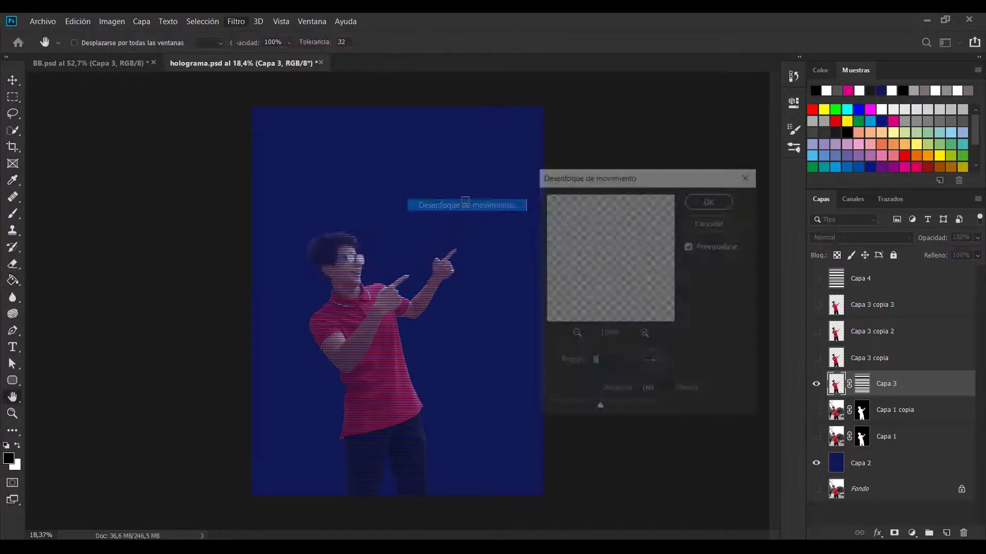
pyautogui.moveTo(606, 404); pyautogui.dragTo(631, 409)
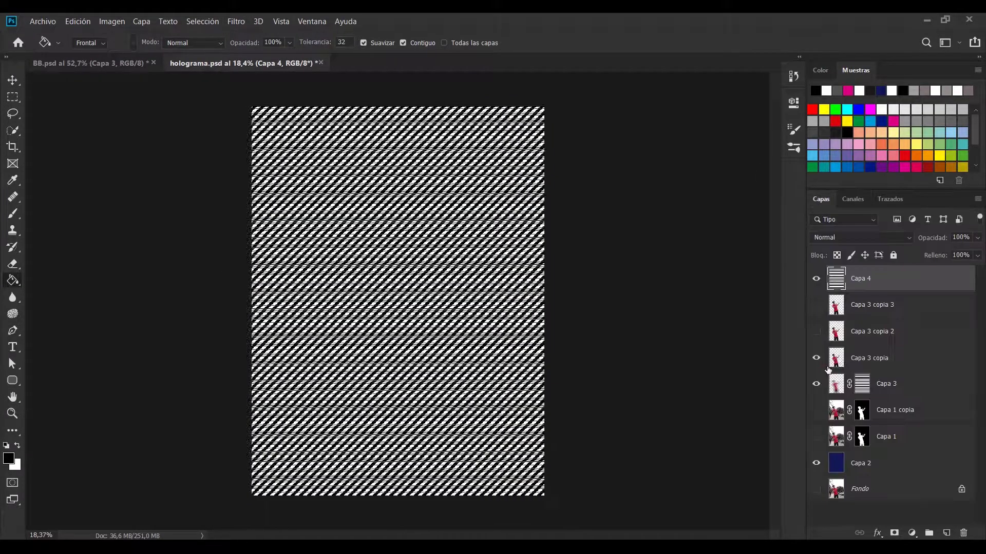
pyautogui.click(816, 278)
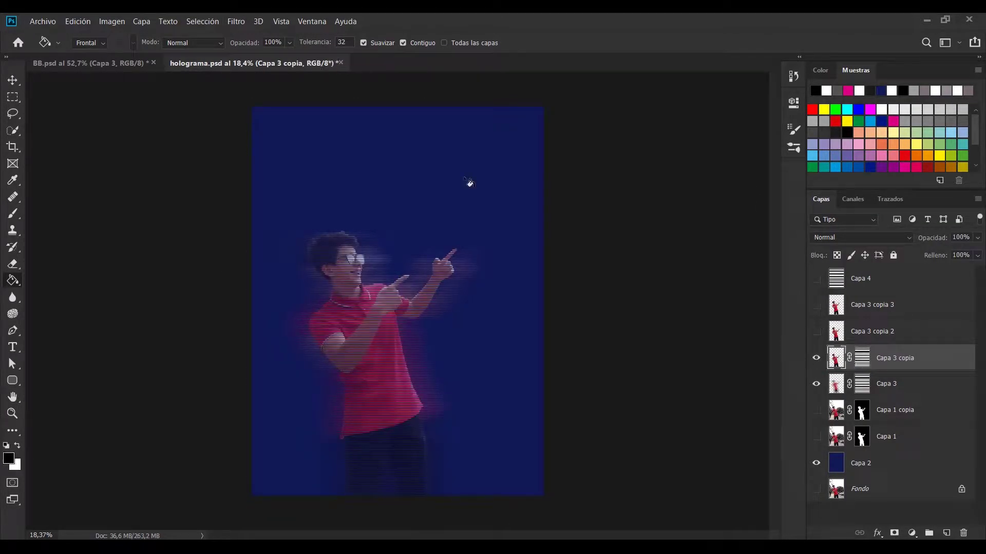
pyautogui.click(236, 21)
pyautogui.click(468, 205)
pyautogui.moveTo(590, 408); pyautogui.dragTo(658, 409)
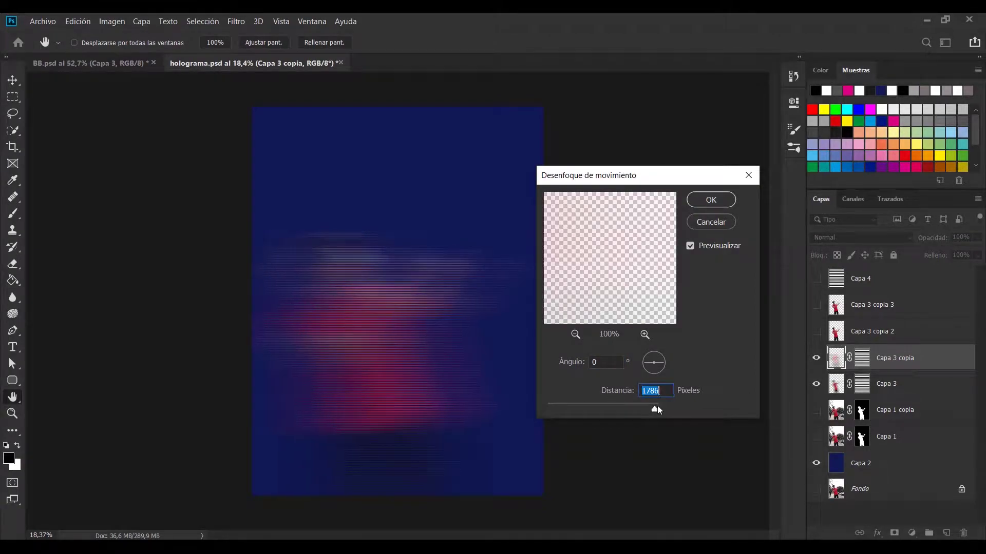
pyautogui.click(710, 200)
# Show Capa 3 copia 2 and give it a striped mask from the Capa 4 pattern.
pyautogui.click(816, 331)
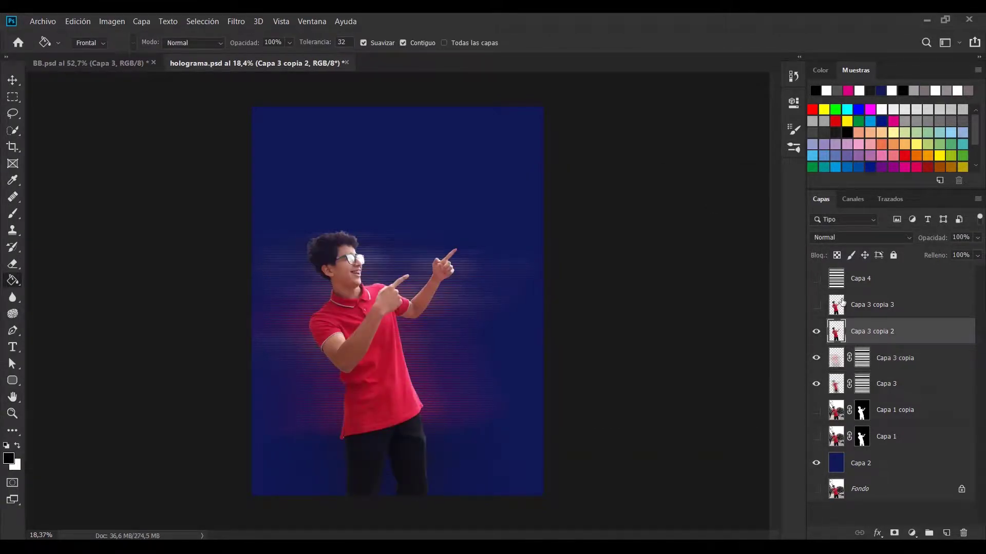
pyautogui.click(836, 279)
pyautogui.click(816, 278)
pyautogui.click(842, 331)
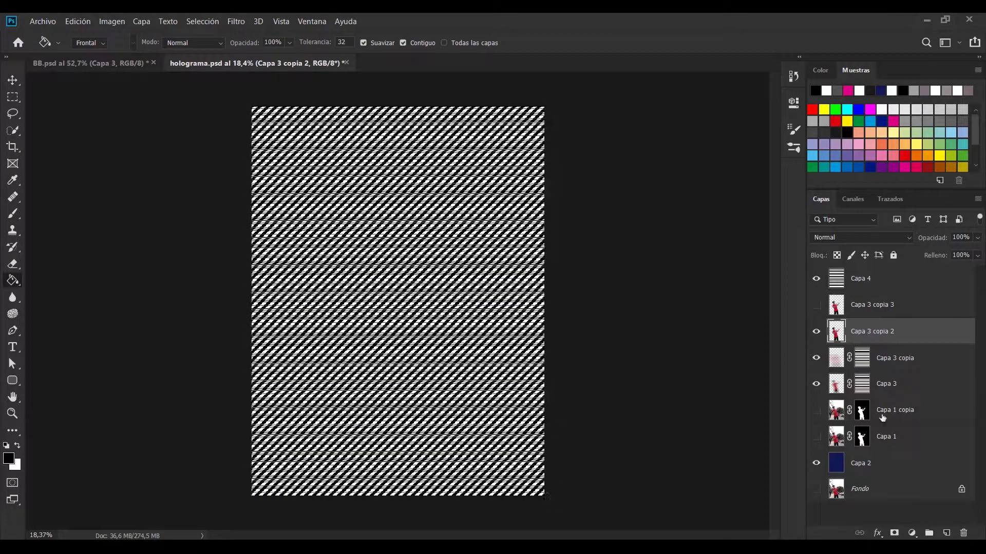
pyautogui.click(894, 533)
pyautogui.click(816, 278)
# Duplicate the sharp Capa 3 copia 3 as Capa 3 copia 4 and zoom to the legs.
pyautogui.press('z')
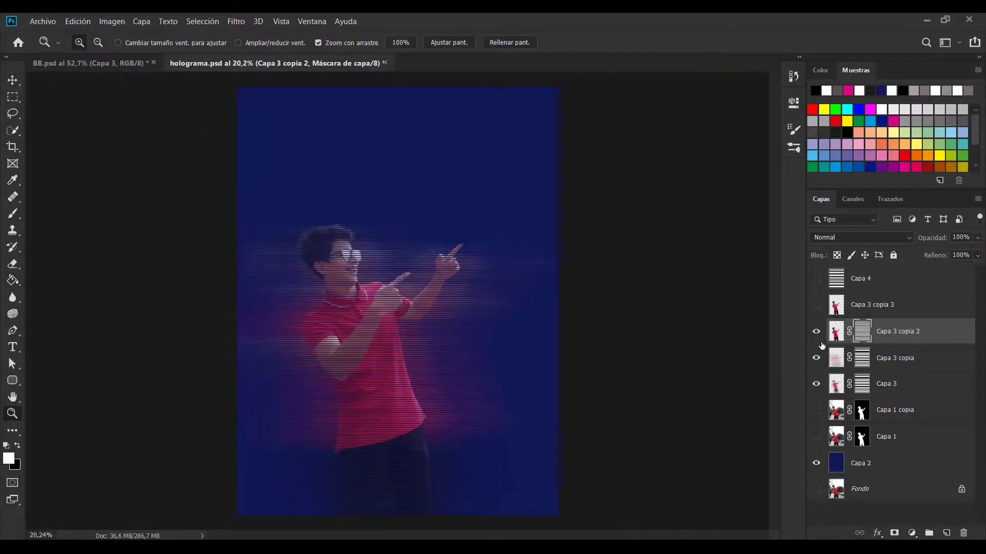
pyautogui.click(837, 308)
pyautogui.hotkey('ctrl', 'j')
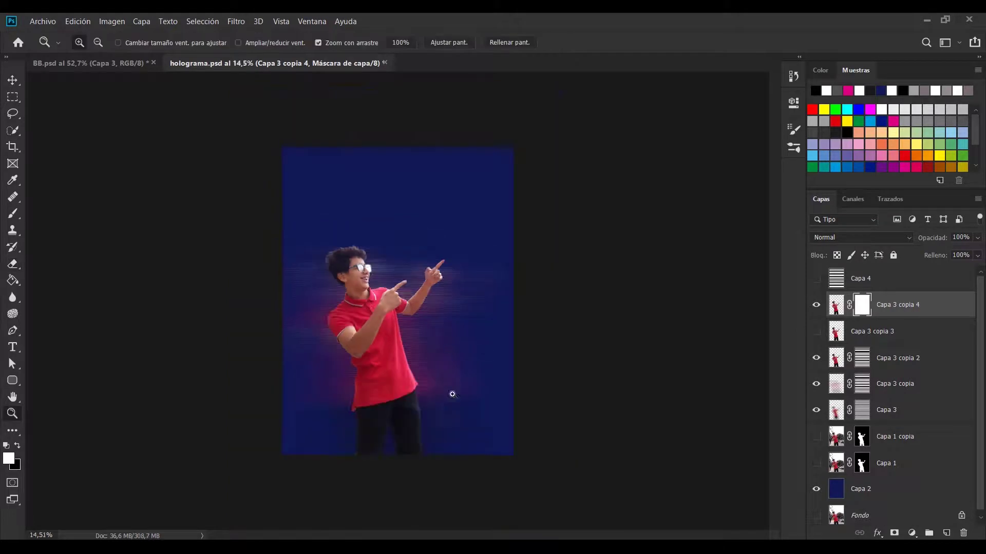
pyautogui.moveTo(450, 396)
pyautogui.mouseDown()
pyautogui.moveTo(534, 282)
pyautogui.moveTo(503, 217)
pyautogui.mouseUp()
pyautogui.press('z')
# Erase the legs from the masks of Capa 3 copia 2, Capa 3 copia and Capa 3.
pyautogui.click(862, 357)
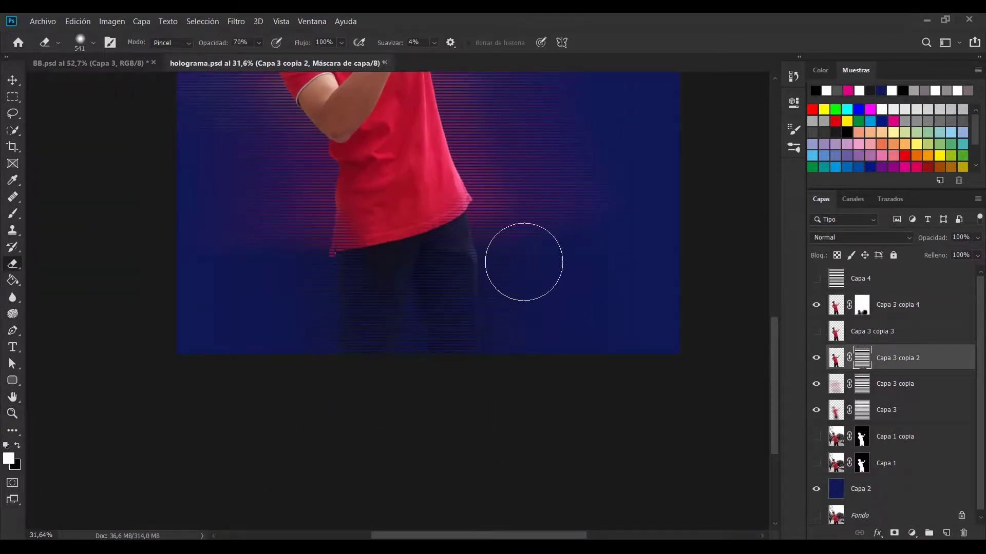
pyautogui.click(866, 391)
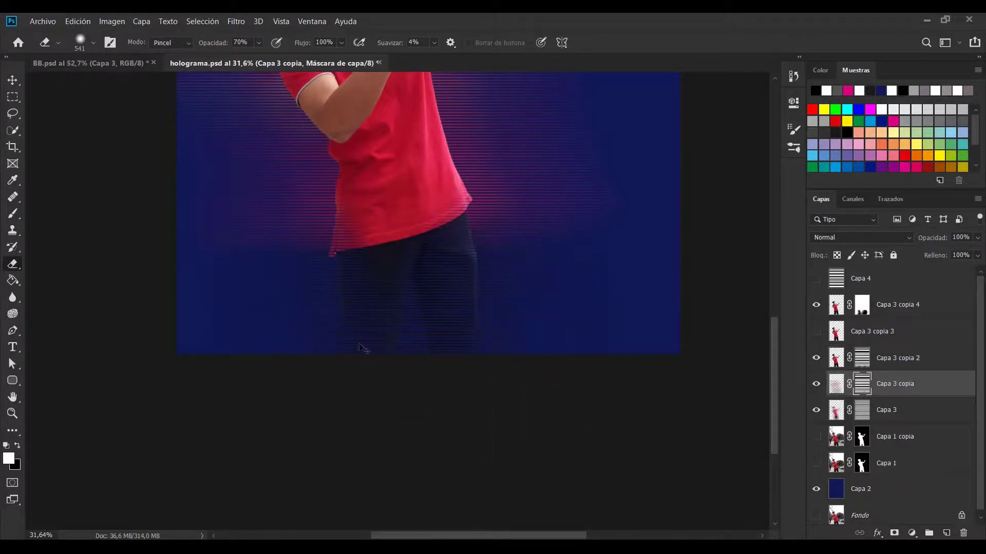
pyautogui.hotkey('alt', '[')
pyautogui.scroll(-3, 575, 311)
# Lower Capa 3 copia 4's opacity to 32%.
pyautogui.click(836, 306)
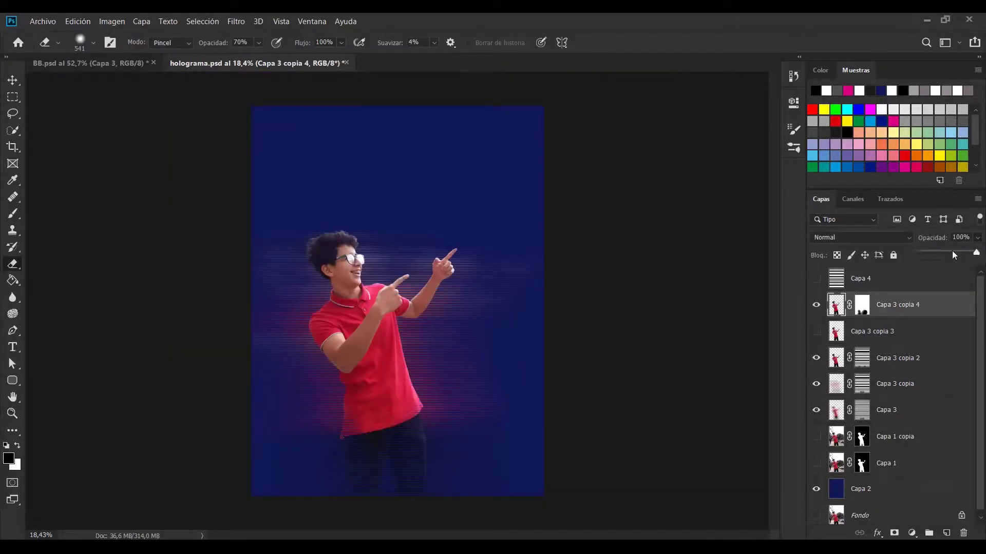
pyautogui.moveTo(952, 255); pyautogui.dragTo(938, 255)
pyautogui.press('z')
pyautogui.moveTo(411, 308)
pyautogui.mouseDown()
pyautogui.moveTo(528, 344)
pyautogui.moveTo(443, 413)
pyautogui.mouseUp()
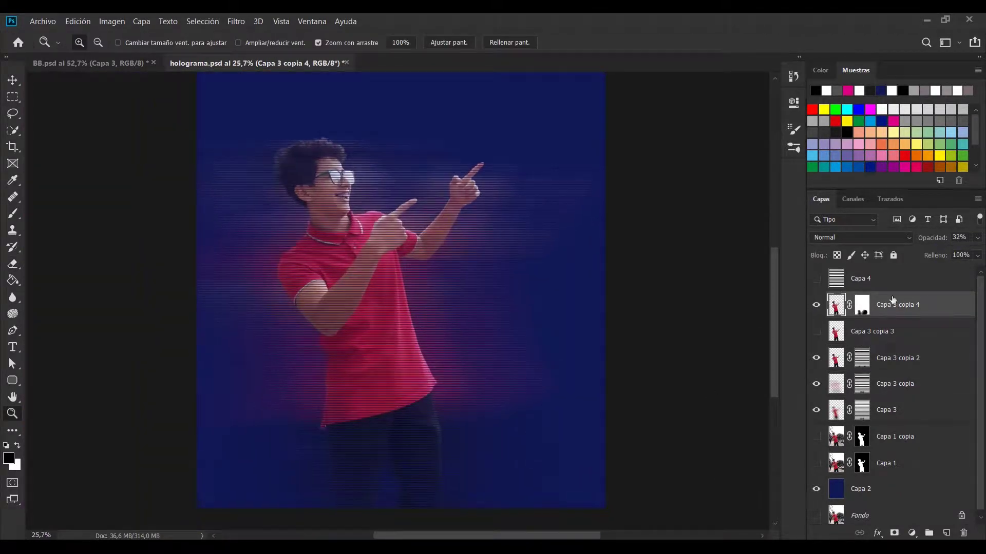
# Add a blue 214e86 solid colour fill layer in Overlay blending mode.
pyautogui.click(911, 533)
pyautogui.click(893, 304)
pyautogui.click(441, 195)
pyautogui.click(615, 117)
pyautogui.hotkey('shift', 'alt', 'o')
pyautogui.doubleClick(838, 304)
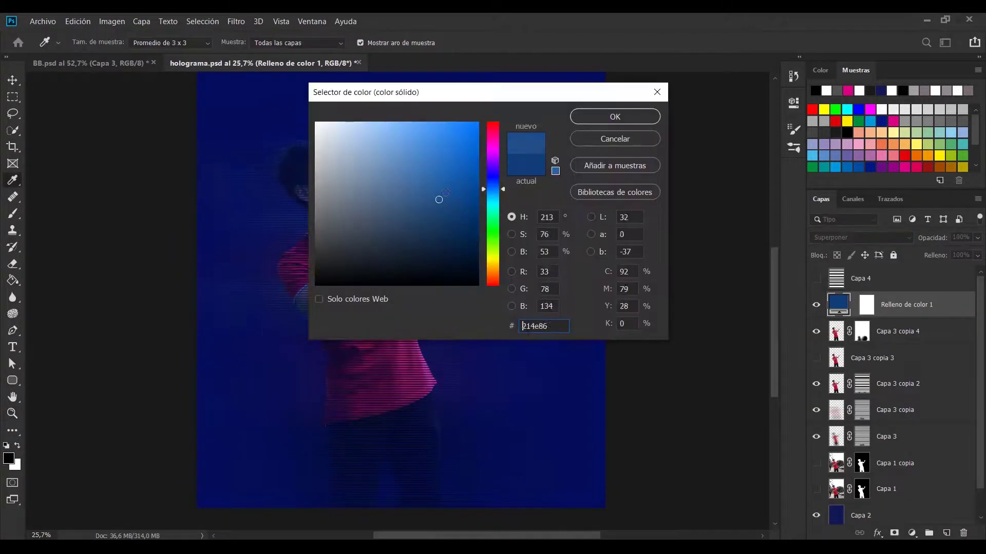
pyautogui.press('Return')
pyautogui.press('v')
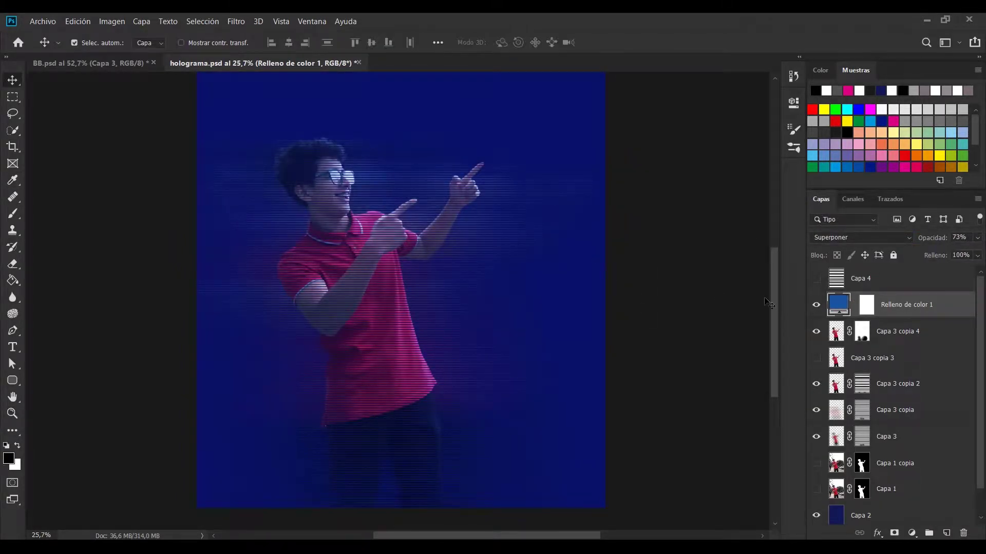
# Add a Levels adjustment layer in BB.psd.
pyautogui.hotkey('ctrl', 'Tab')
pyautogui.click(912, 533)
pyautogui.click(903, 351)
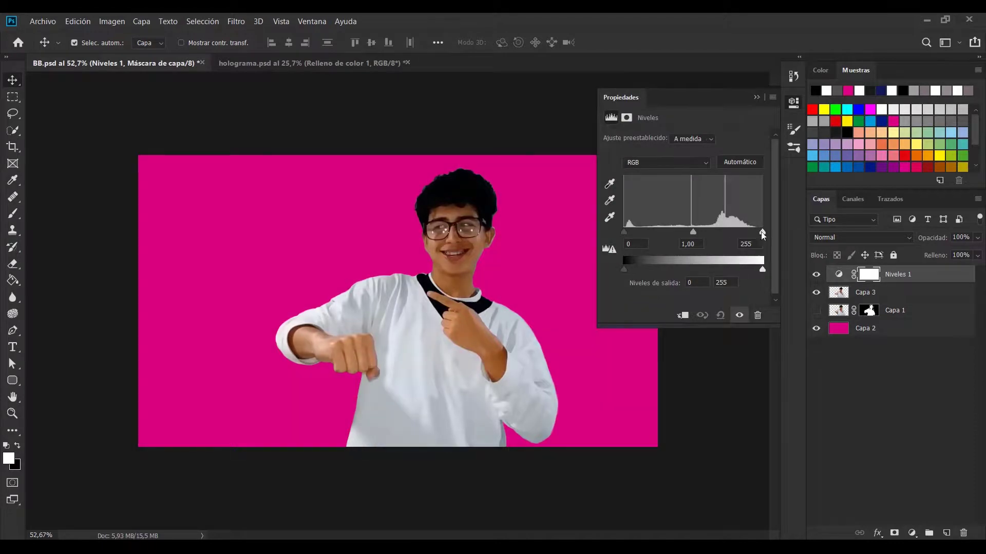
# Brighten BB.psd with the Levels adjustment.
pyautogui.moveTo(763, 232); pyautogui.dragTo(679, 232)
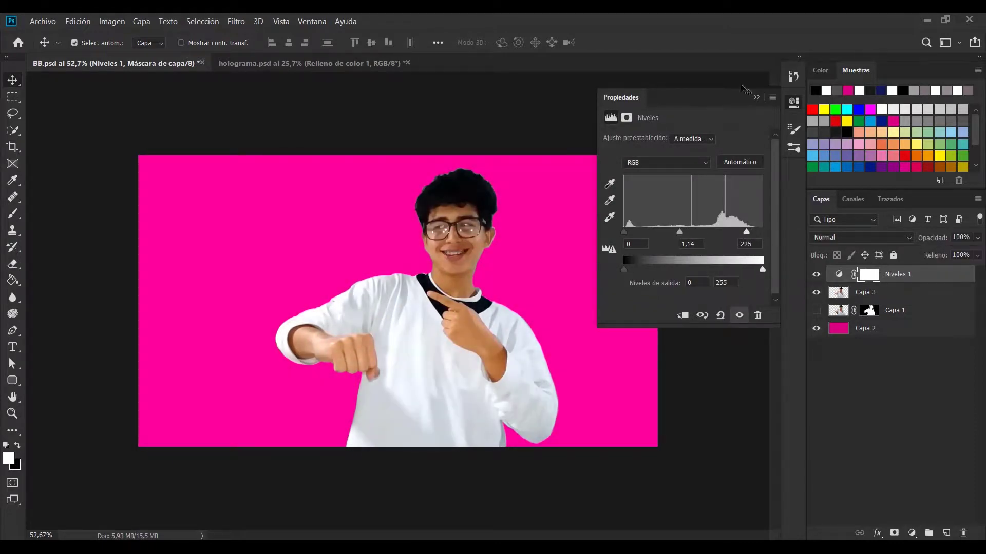
pyautogui.click(873, 292)
pyautogui.scroll(3, 374, 330)
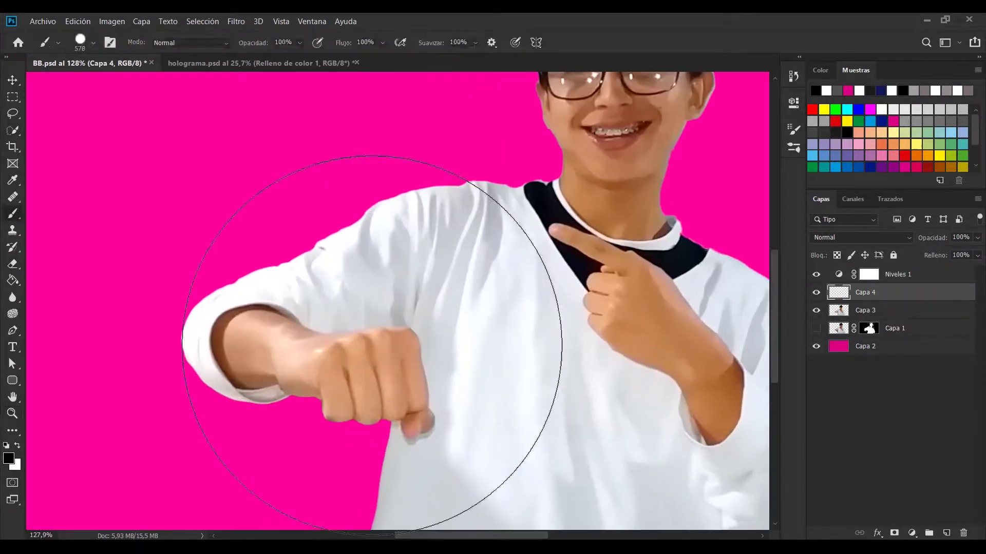
# Set up a 109 px brush and open its size and hardness settings.
pyautogui.press('b')
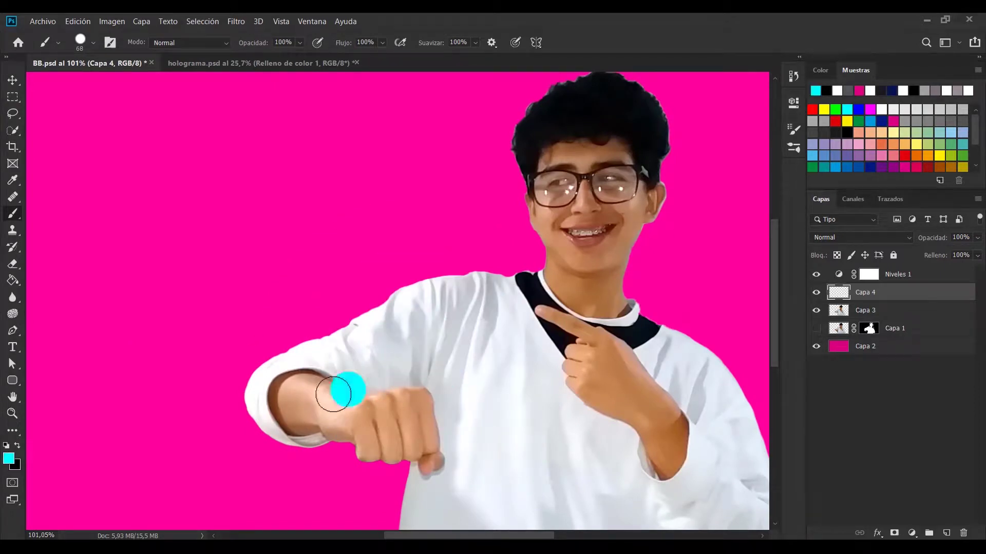
pyautogui.moveTo(359, 379); pyautogui.dragTo(358, 299)
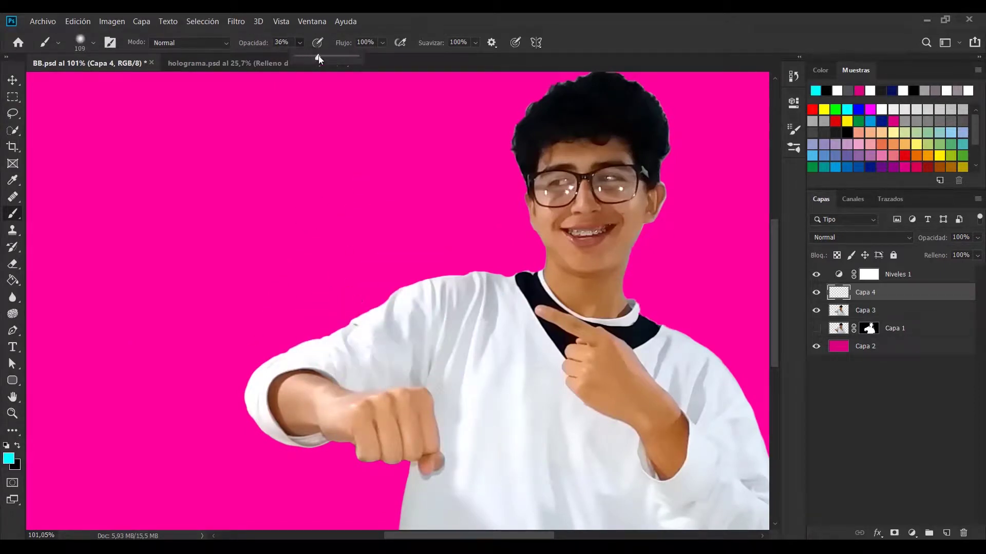
pyautogui.rightClick(393, 333)
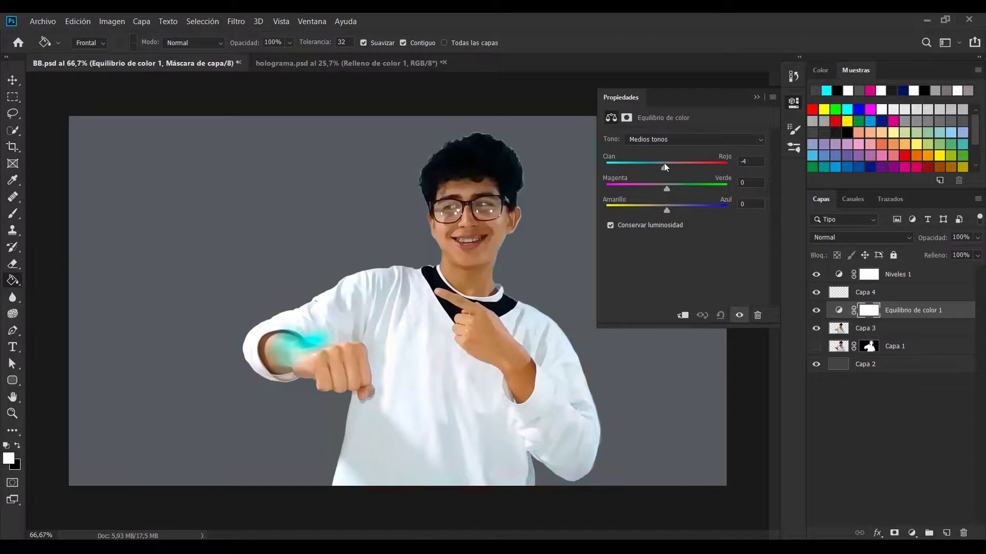
# Shift the Color Balance midtones toward cyan and the shadows toward blue.
pyautogui.moveTo(664, 165); pyautogui.dragTo(626, 165)
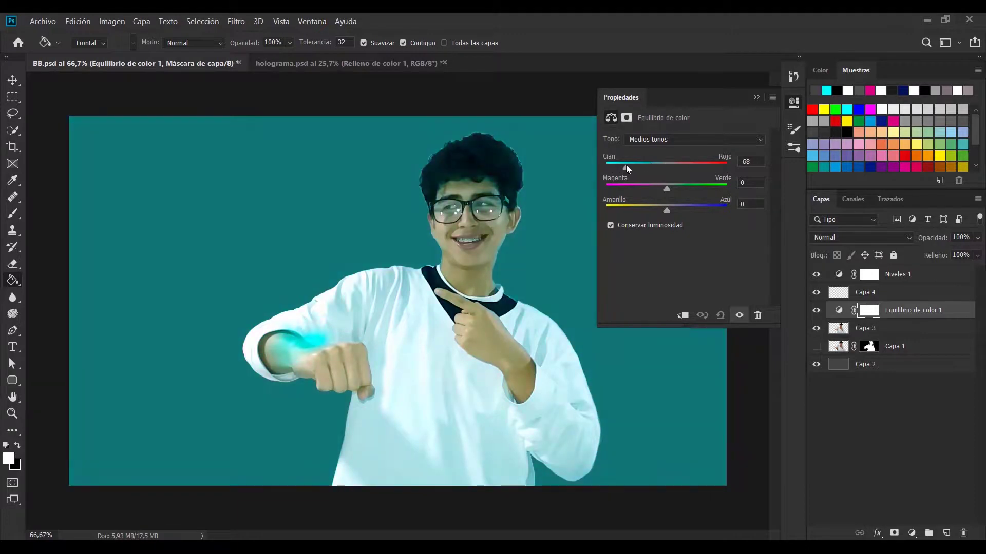
pyautogui.click(693, 139)
pyautogui.click(647, 148)
pyautogui.moveTo(666, 211); pyautogui.dragTo(676, 208)
pyautogui.click(688, 144)
pyautogui.click(739, 314)
pyautogui.click(739, 315)
# Invert the Color Balance mask, erase it back around the arm, and clip it to Capa 3.
pyautogui.hotkey('ctrl', 'i')
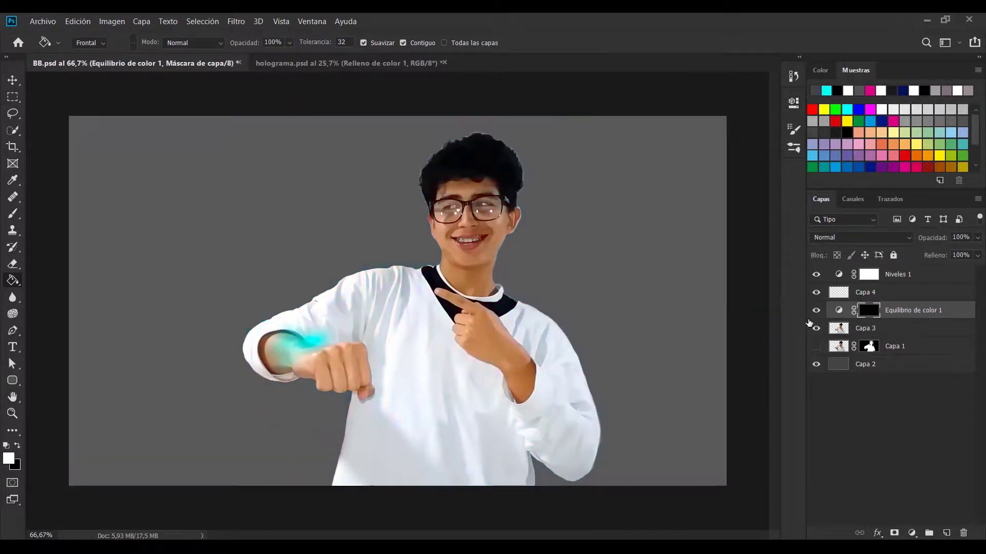
pyautogui.press('e')
pyautogui.moveTo(390, 318); pyautogui.dragTo(319, 341)
pyautogui.hotkey('ctrl', 'alt', 'g')
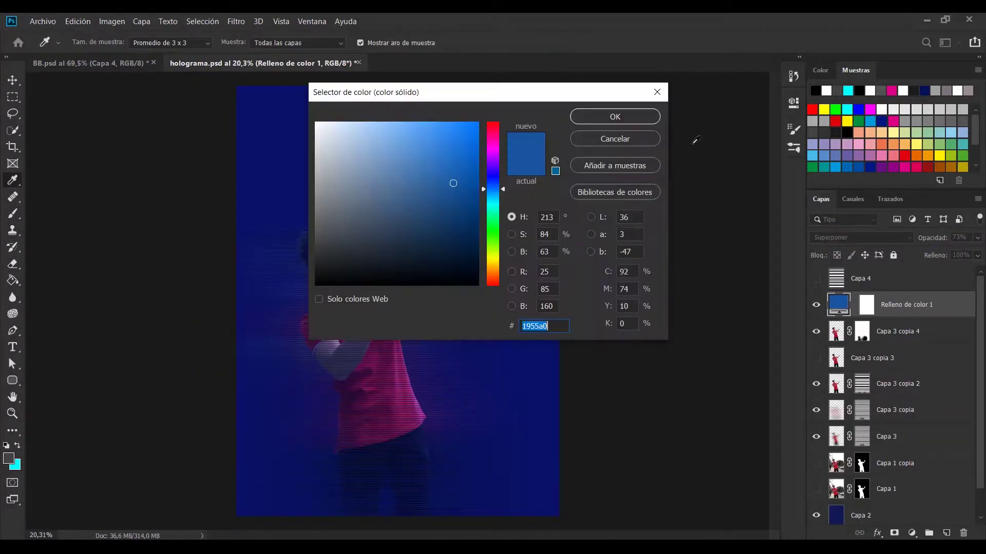
# Change the fill layer's colour to cyan.
pyautogui.click(847, 109)
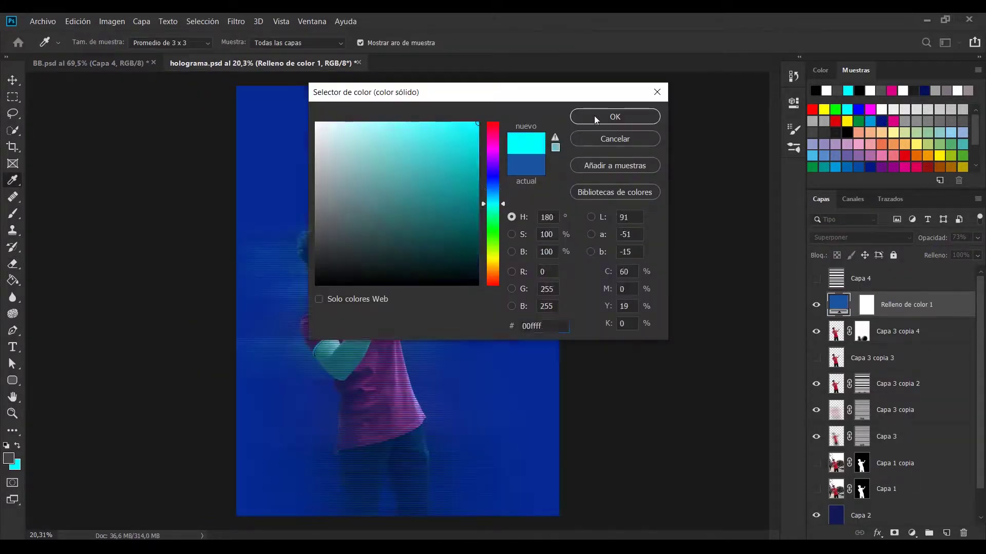
pyautogui.click(460, 153)
pyautogui.click(590, 120)
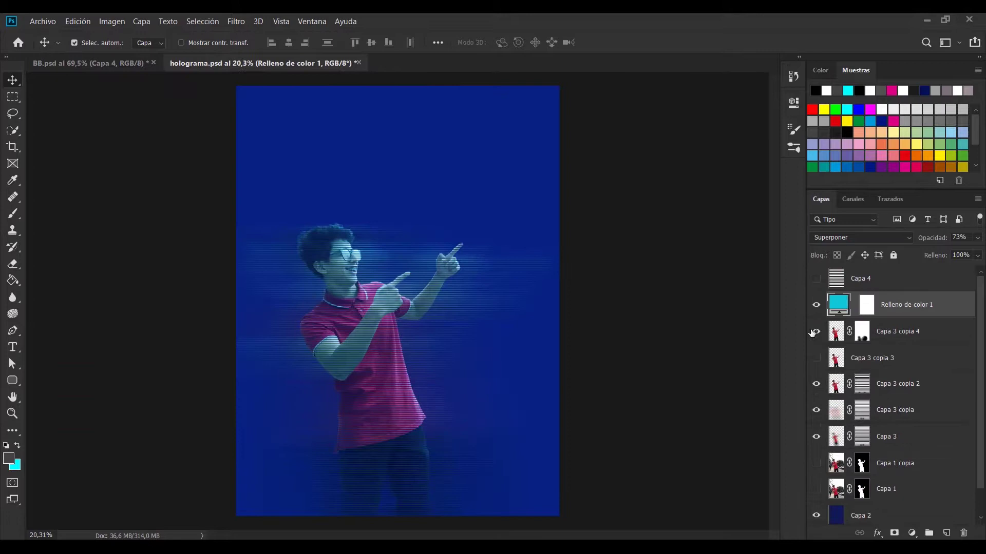
# Hide the Capa 2 background and preview Capa 3 copia 3's blur.
pyautogui.click(815, 515)
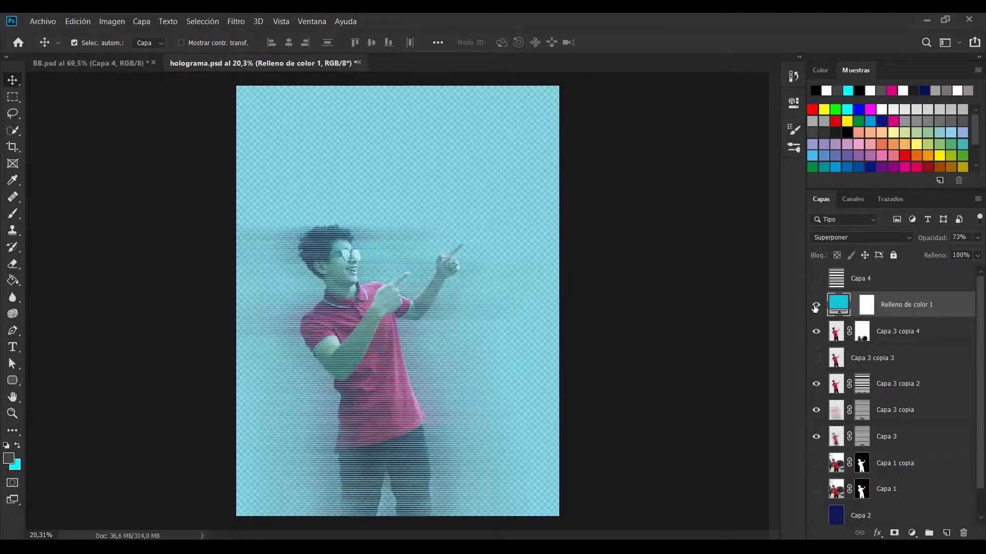
pyautogui.click(896, 436)
pyautogui.click(816, 358)
pyautogui.click(873, 357)
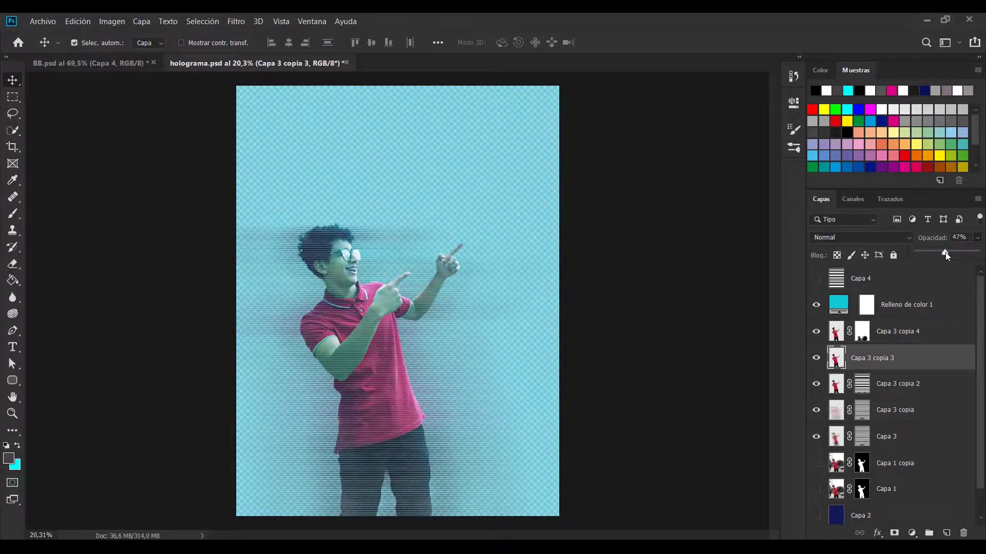
pyautogui.click(816, 358)
# Merge Capa 3 through Capa 3 copia 4 into Capa 3 copia 9 and drag it into BB.psd.
pyautogui.click(876, 334)
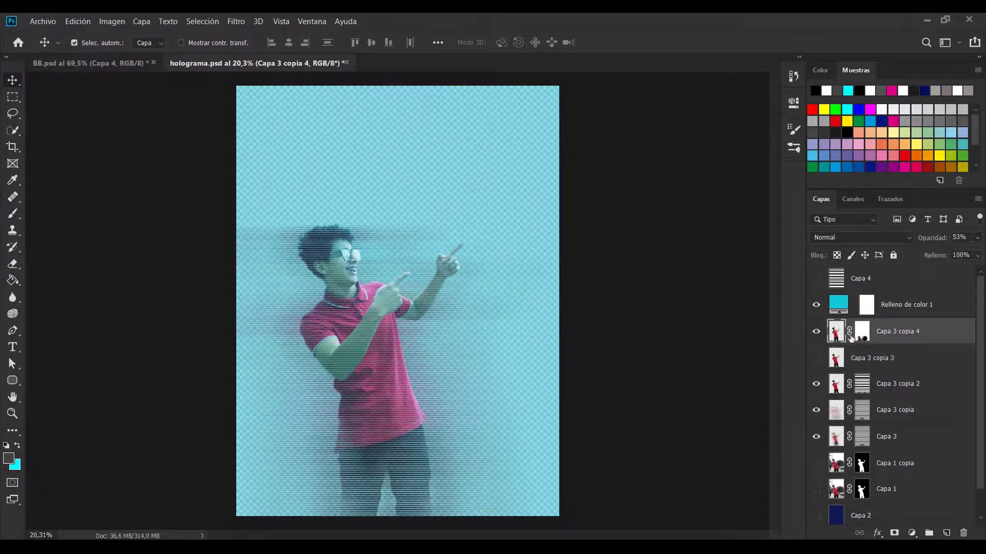
pyautogui.keyDown('shift'); pyautogui.click(896, 436); pyautogui.keyUp('shift')
pyautogui.keyDown('shift'); pyautogui.click(904, 339); pyautogui.keyUp('shift')
pyautogui.hotkey('ctrl', 'j')
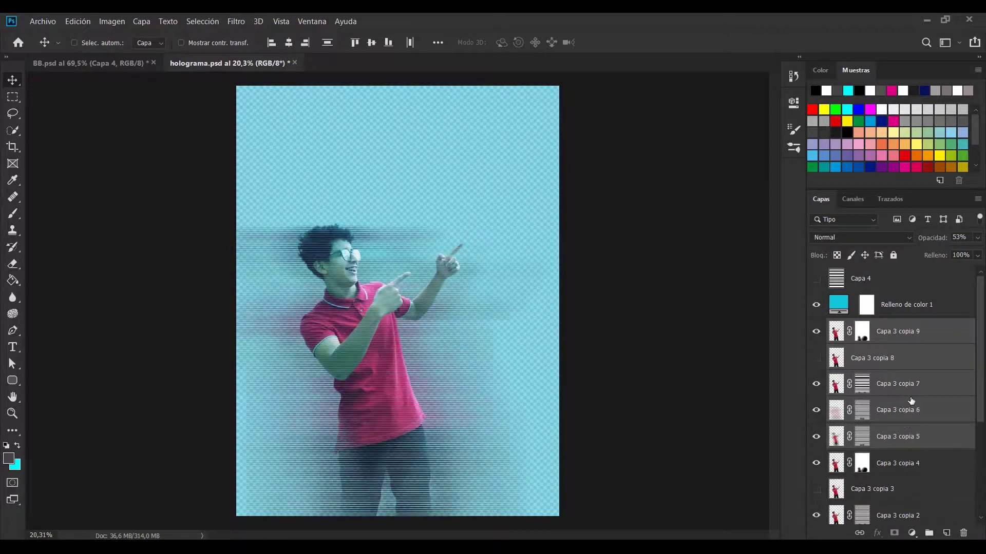
pyautogui.hotkey('ctrl', 'e')
pyautogui.moveTo(825, 338); pyautogui.dragTo(427, 355)
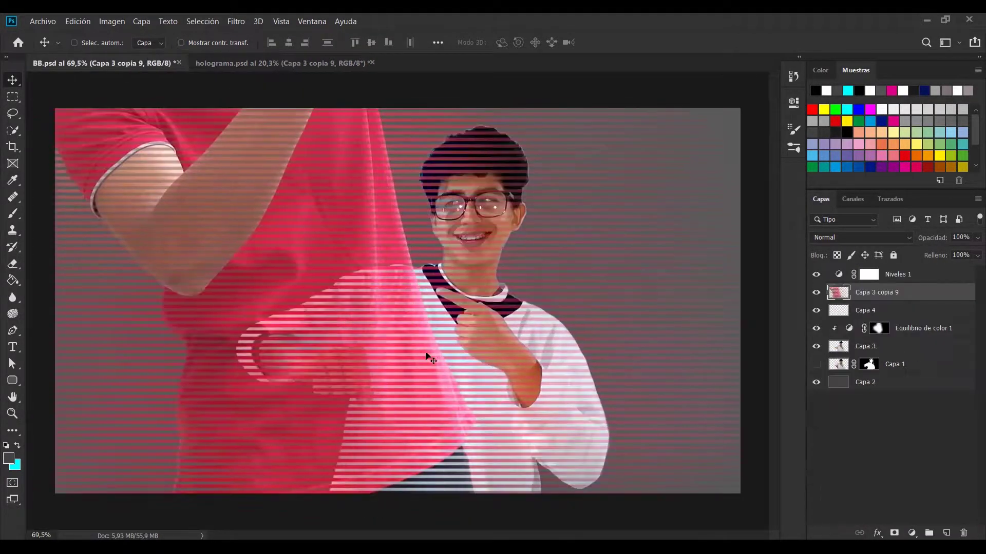
# Scale and position the hologram figure beside the boy's arm.
pyautogui.hotkey('ctrl', 't')
pyautogui.moveTo(739, 493); pyautogui.dragTo(385, 283)
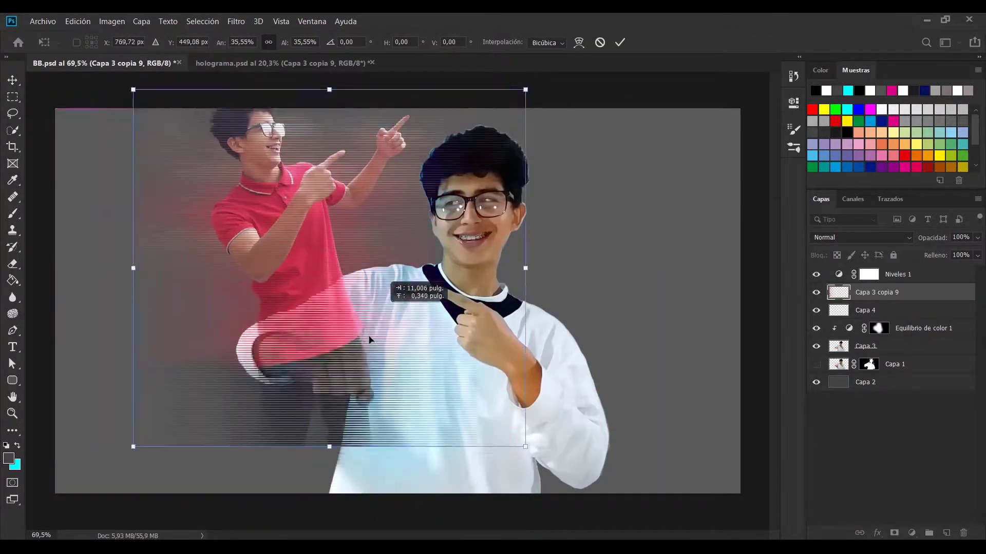
pyautogui.moveTo(287, 288); pyautogui.dragTo(302, 298)
pyautogui.moveTo(359, 338); pyautogui.dragTo(429, 440)
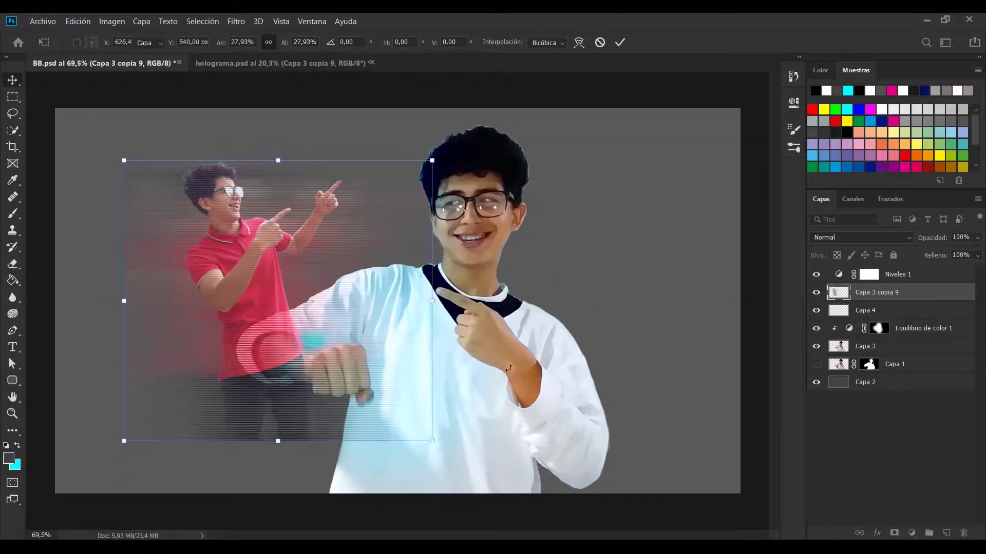
pyautogui.press('Return')
# Add a mask to the hologram layer and shift the figure right.
pyautogui.press('x')
pyautogui.click(352, 442)
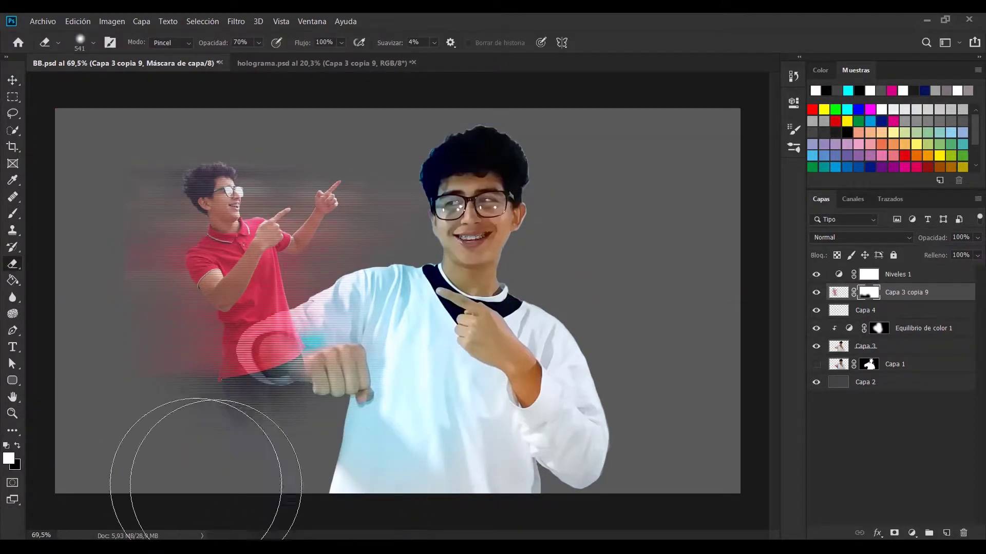
pyautogui.moveTo(265, 261); pyautogui.dragTo(329, 257)
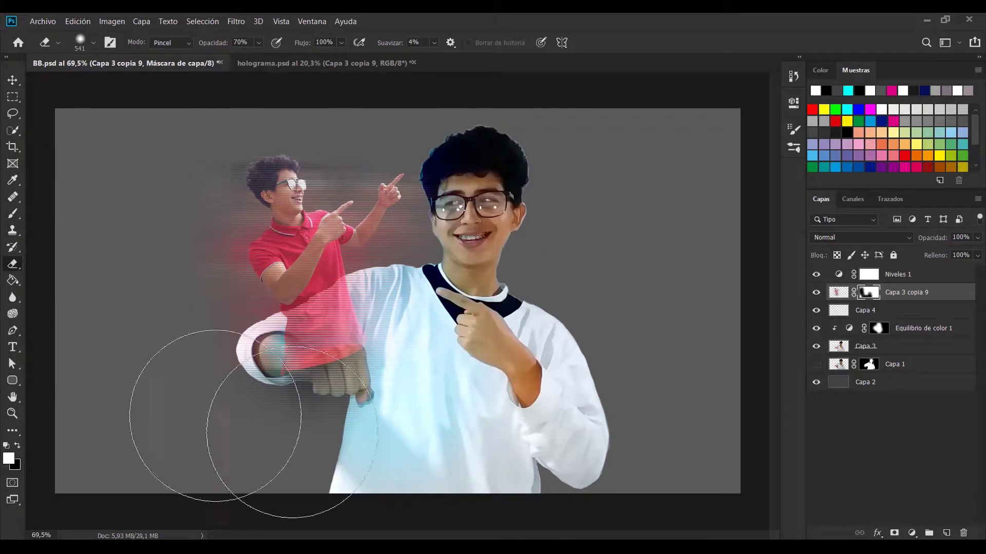
# Add a cyan solid fill in Superponer mode clipped to the hologram layer.
pyautogui.press('v')
pyautogui.click(911, 533)
pyautogui.click(489, 205)
pyautogui.click(614, 114)
pyautogui.click(862, 237)
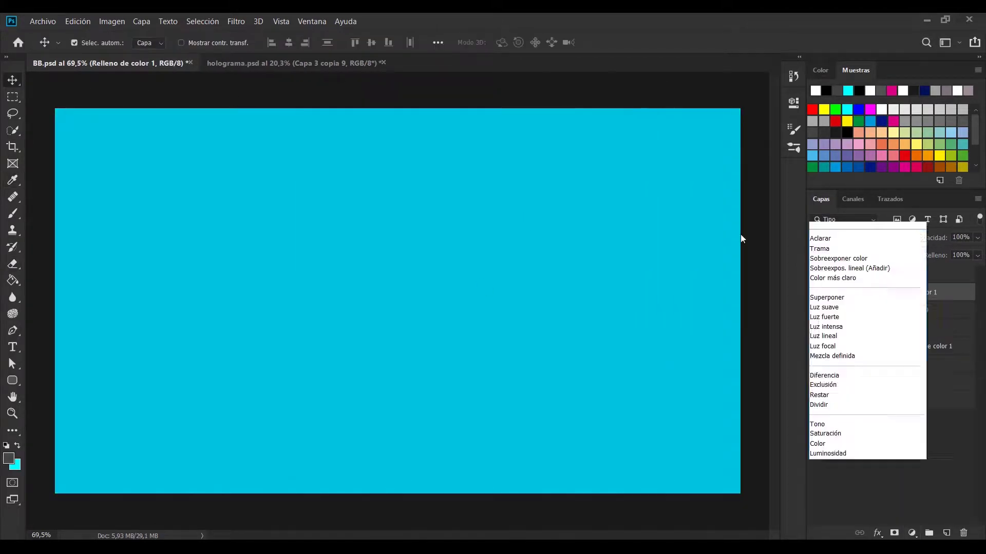
pyautogui.click(841, 297)
pyautogui.keyDown('alt'); pyautogui.click(839, 298); pyautogui.keyUp('alt')
pyautogui.moveTo(314, 237); pyautogui.dragTo(330, 247)
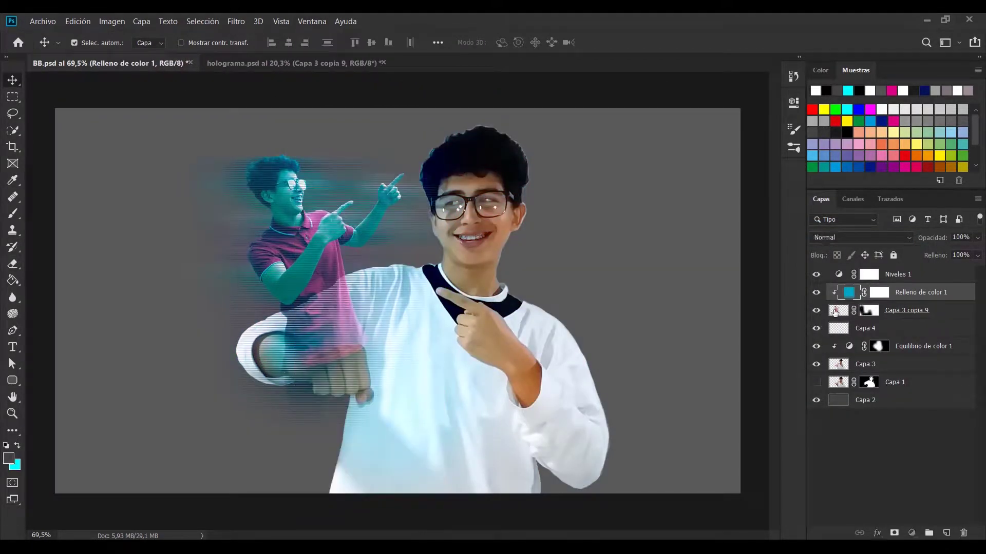
# Hide the cyan fill and shrink the Capa 3 copia 9 hologram to about 47%.
pyautogui.click(836, 312)
pyautogui.click(816, 292)
pyautogui.hotkey('ctrl', 't')
pyautogui.moveTo(484, 423); pyautogui.dragTo(374, 355)
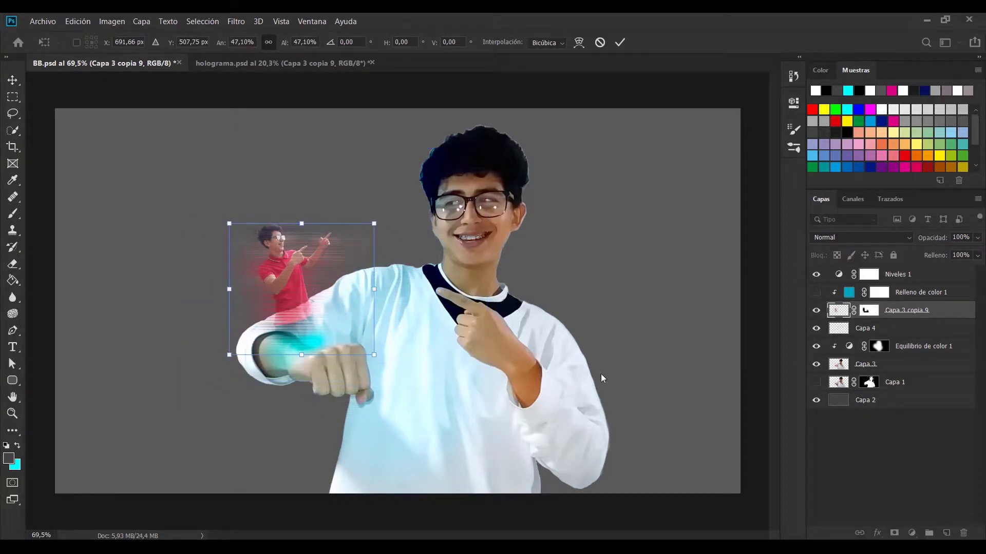
# Position the watch image and mask out its white background with Quick Selection.
pyautogui.press('Return')
pyautogui.press('Return')
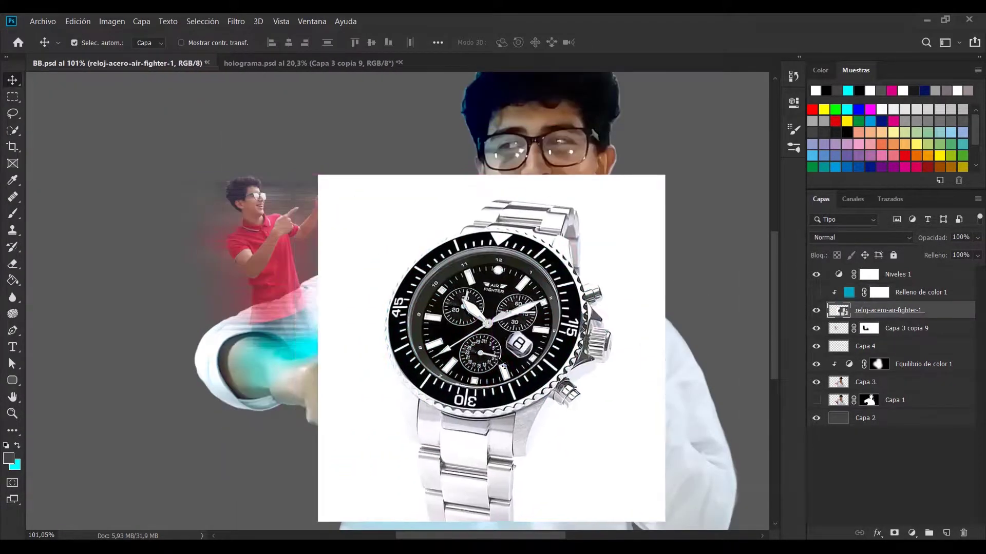
pyautogui.moveTo(505, 365); pyautogui.dragTo(476, 330)
pyautogui.press('w')
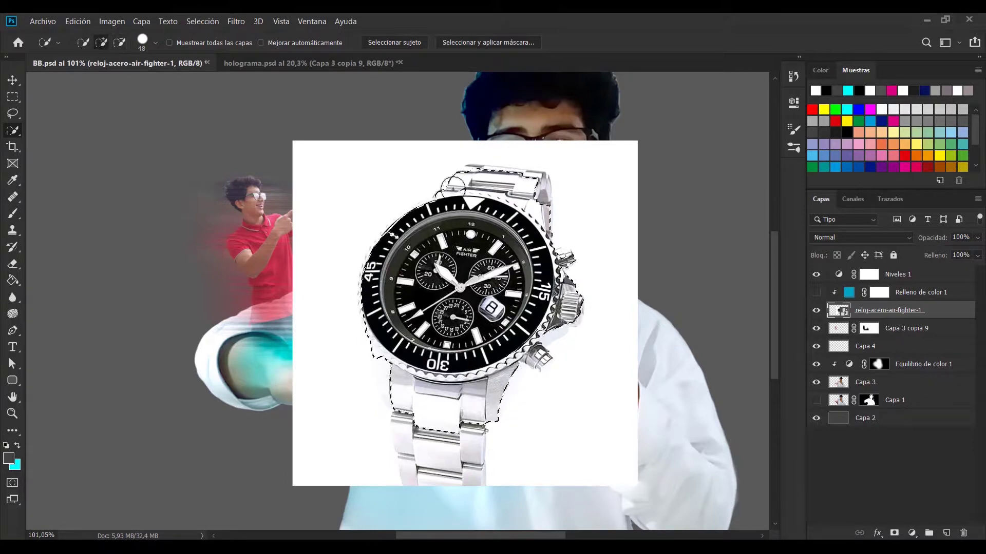
pyautogui.click(894, 533)
# Rotate the watch about 45 degrees and warp it into a curved shape.
pyautogui.hotkey('ctrl', 't')
pyautogui.moveTo(595, 216); pyautogui.dragTo(670, 279)
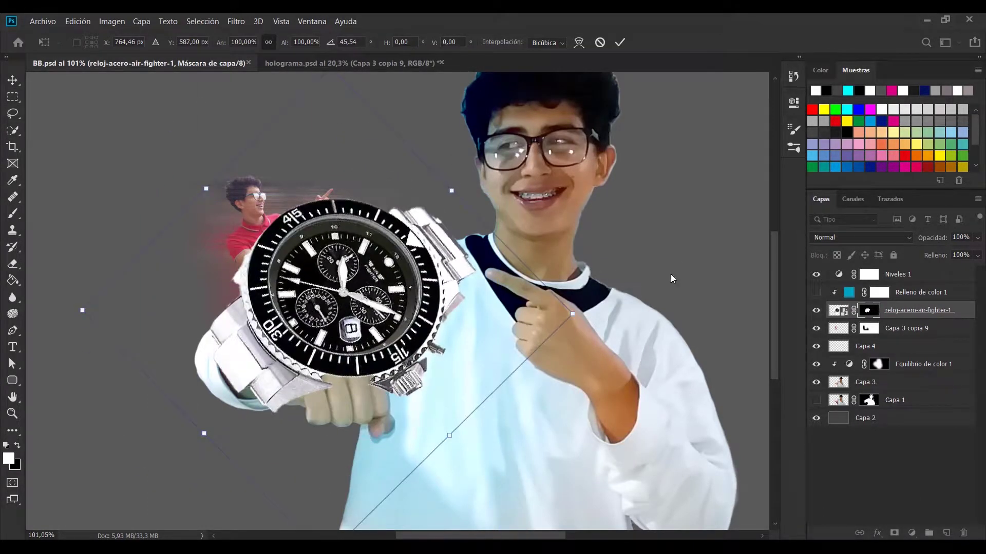
pyautogui.rightClick(760, 277)
pyautogui.click(579, 42)
pyautogui.moveTo(341, 291)
pyautogui.mouseDown()
pyautogui.moveTo(327, 222)
pyautogui.moveTo(329, 241)
pyautogui.mouseUp()
pyautogui.press('Return')
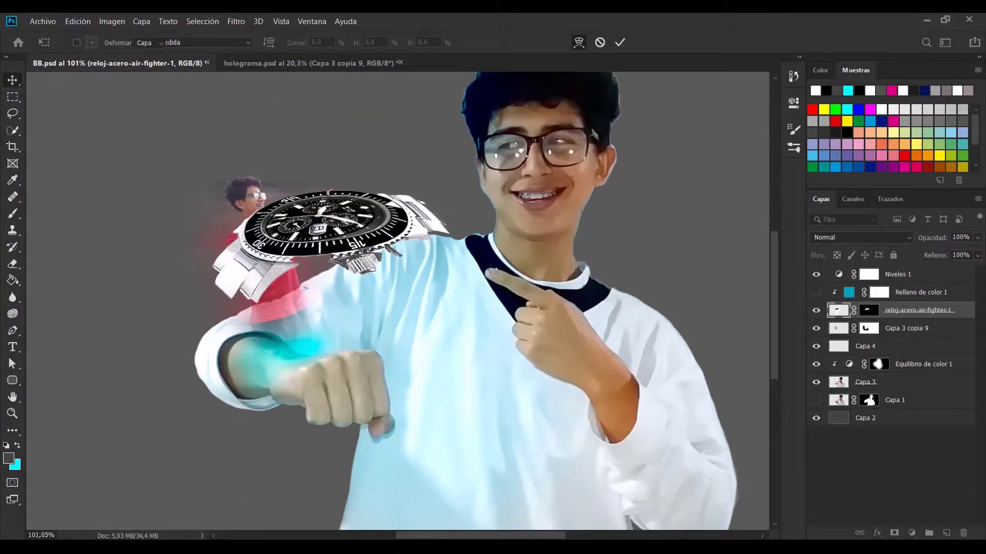
# Shrink the warped watch onto the wrist and target its layer mask for erasing.
pyautogui.hotkey('ctrl', 't')
pyautogui.moveTo(339, 362); pyautogui.dragTo(293, 319)
pyautogui.press('Return')
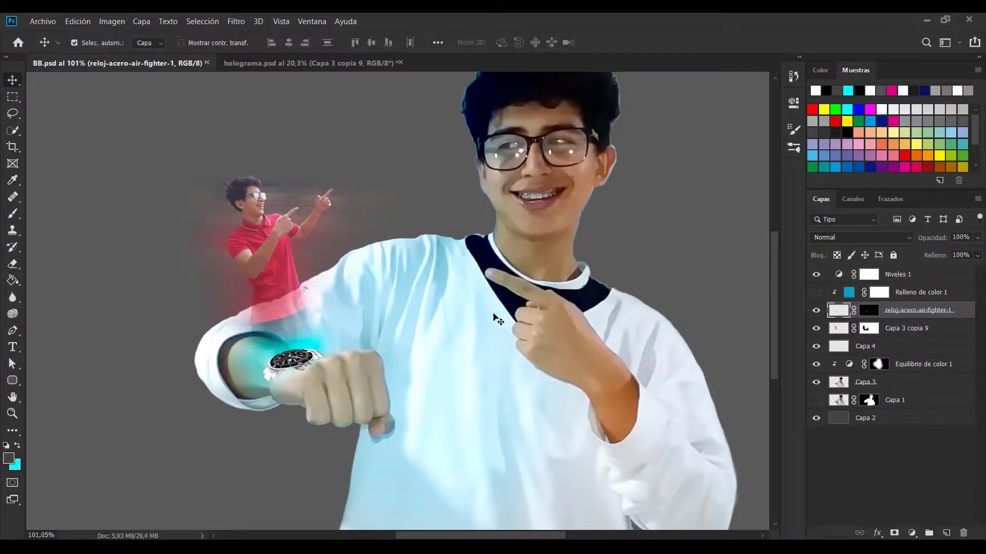
pyautogui.scroll(5, 290, 329)
pyautogui.press('e')
pyautogui.click(868, 311)
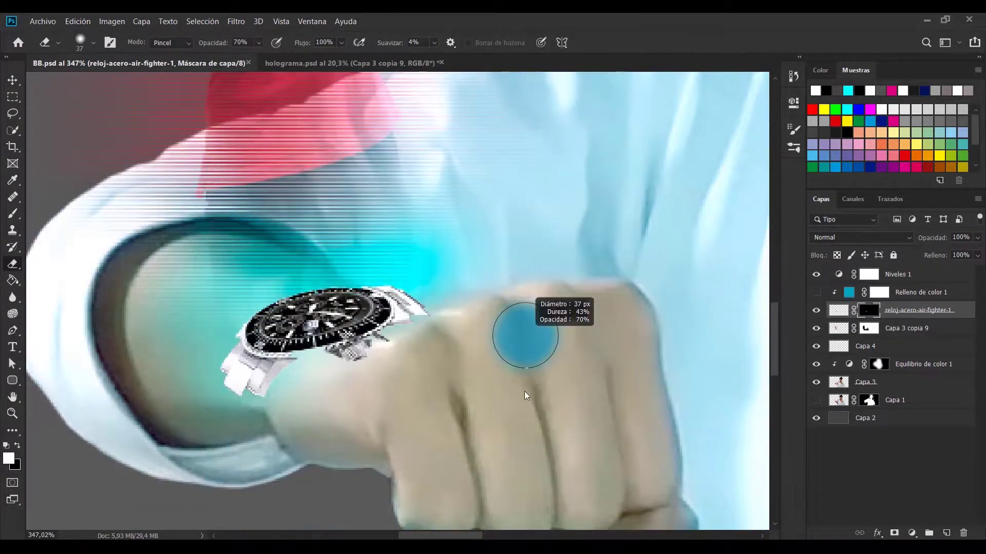
# Clean stray areas from the watch mask with a 36 px eraser.
pyautogui.moveTo(297, 278); pyautogui.dragTo(517, 330)
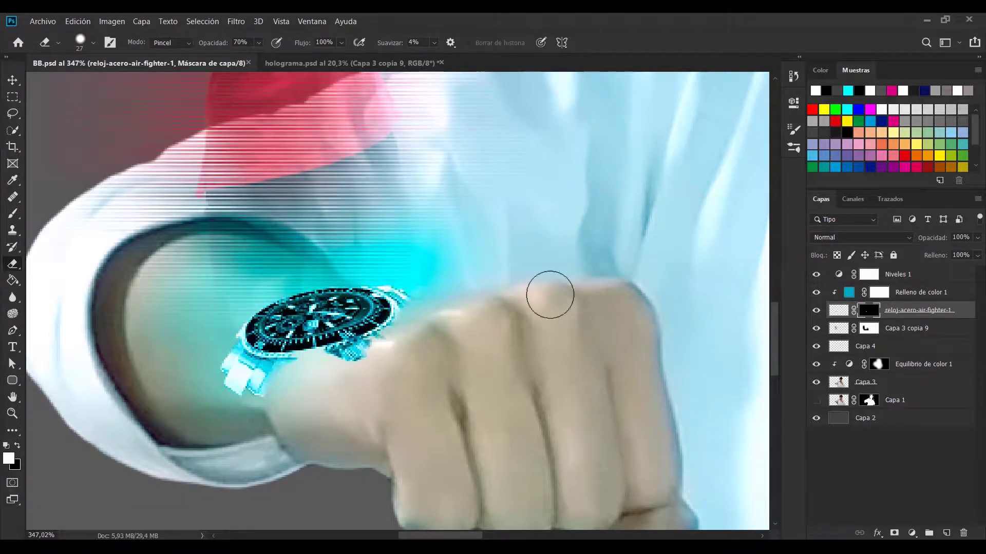
pyautogui.click(842, 346)
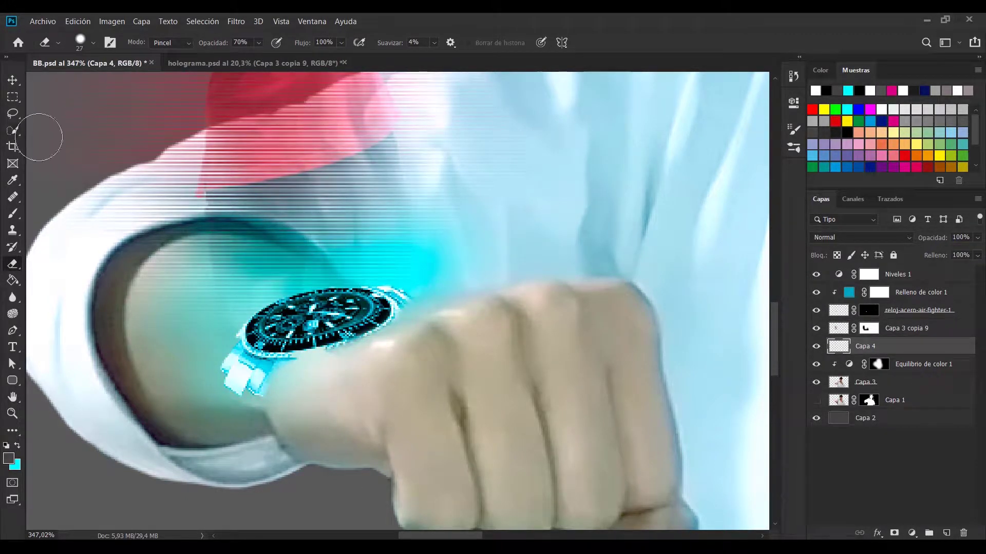
pyautogui.click(838, 310)
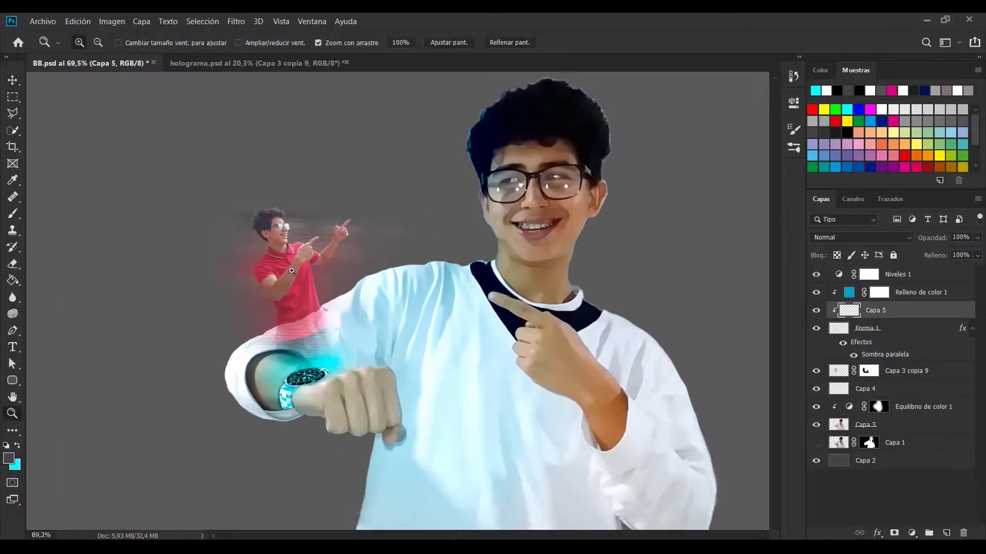
# Move Niveles 1 below Capa 4 and the cyan fill below Forma 1, clipping it to the hologram.
pyautogui.click(904, 292)
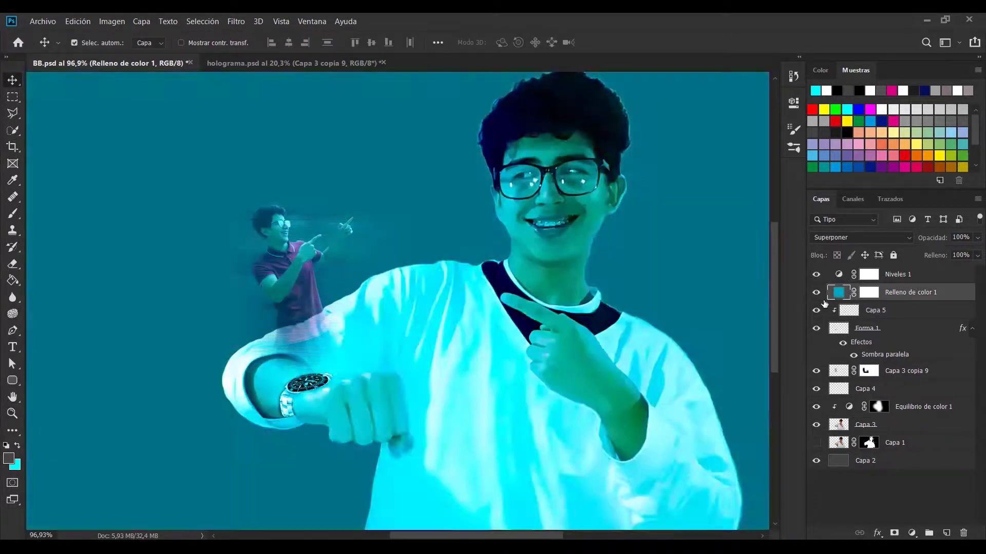
pyautogui.click(816, 292)
pyautogui.moveTo(896, 274); pyautogui.dragTo(896, 396)
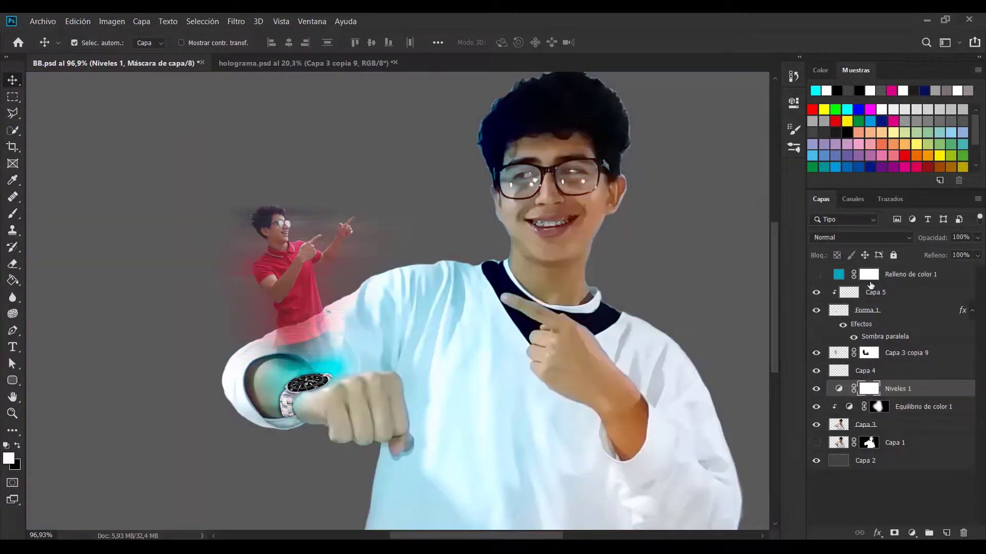
pyautogui.moveTo(904, 274); pyautogui.dragTo(904, 336)
pyautogui.click(817, 335)
pyautogui.click(817, 334)
pyautogui.hotkey('ctrl', 'alt', 'g')
pyautogui.hotkey('ctrl', '-')
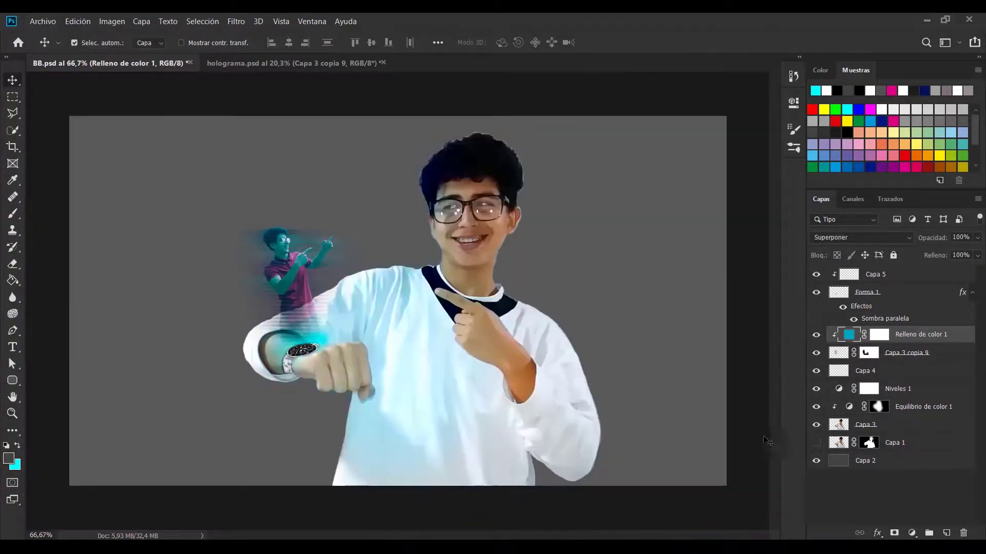
pyautogui.press('z')
pyautogui.moveTo(304, 346); pyautogui.dragTo(390, 347)
# On a new layer above Forma 1, paint a pale cyan (b7f7f7) glow over the wristwatch.
pyautogui.click(833, 293)
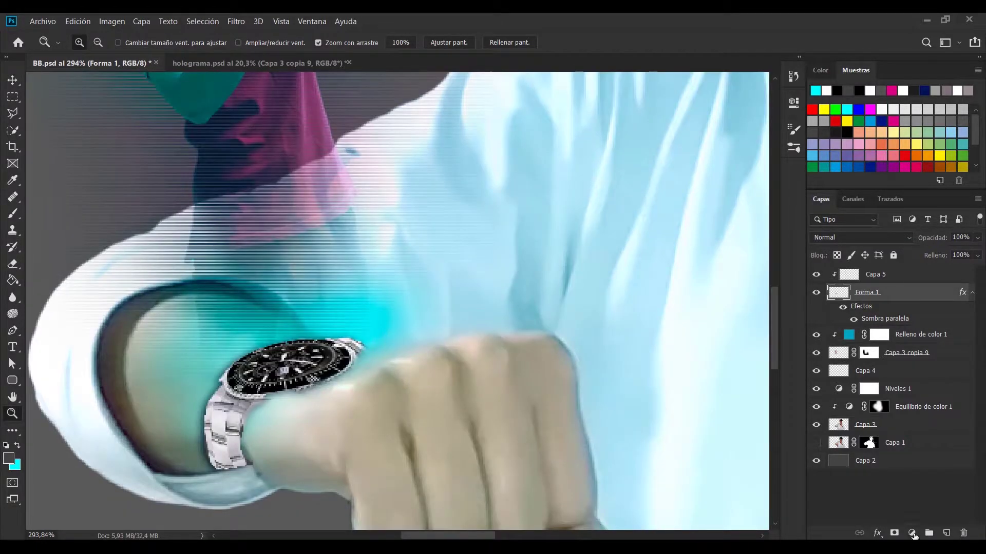
pyautogui.hotkey('ctrl', 'shift', 'alt', 'n')
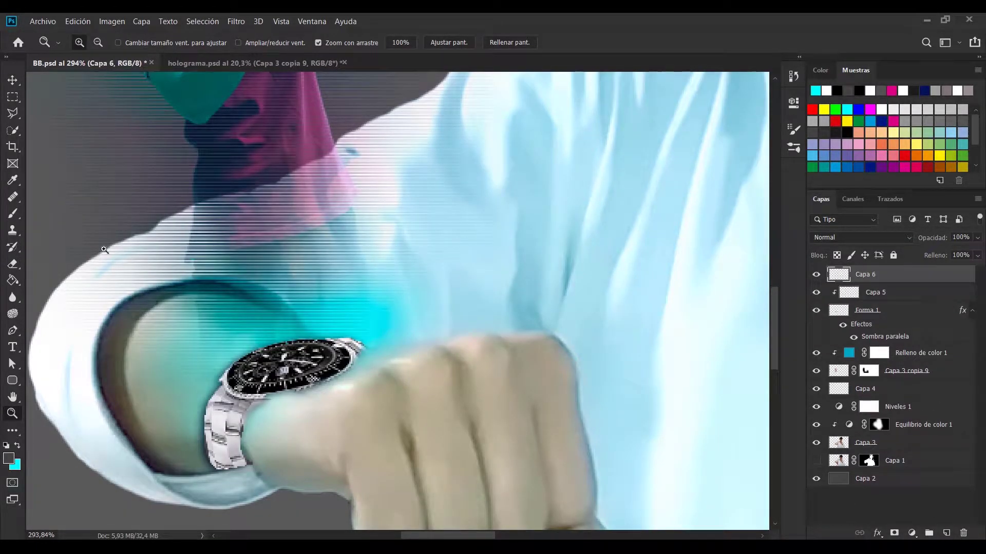
pyautogui.press('b')
pyautogui.click(8, 457)
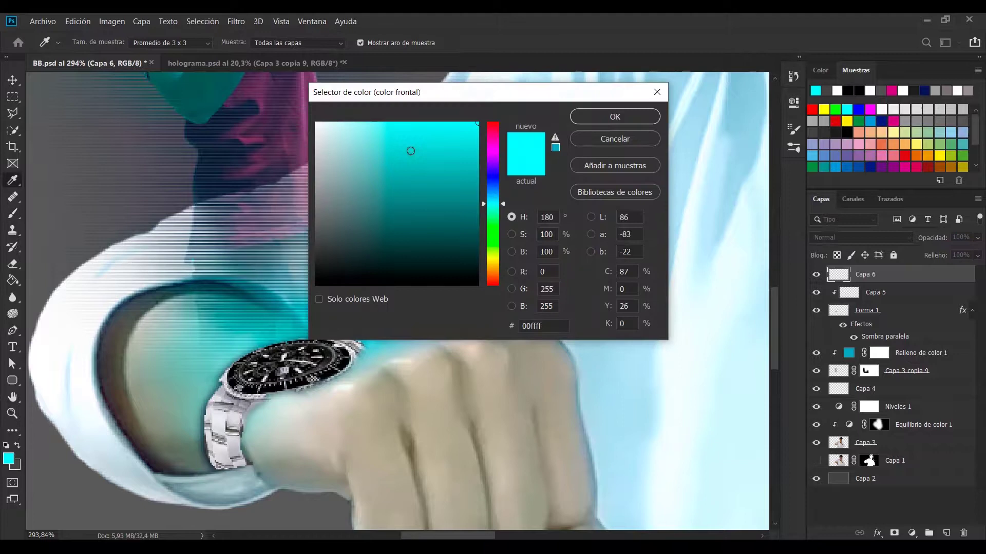
pyautogui.click(615, 117)
pyautogui.moveTo(267, 360); pyautogui.dragTo(335, 350)
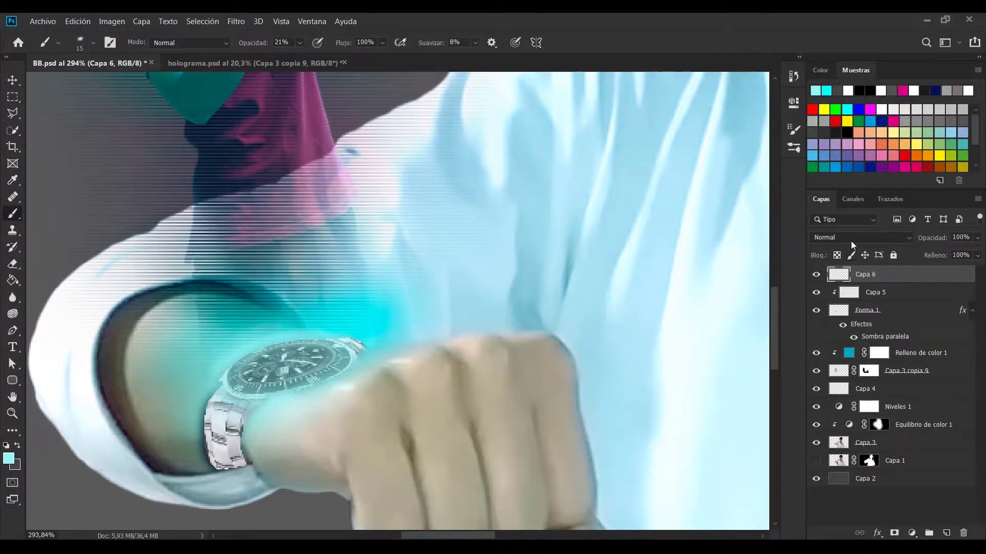
# Check the glow layer's blend mode, then select the hologram layer and the Capa 5 layer.
pyautogui.click(852, 237)
pyautogui.press('Escape')
pyautogui.click(873, 370)
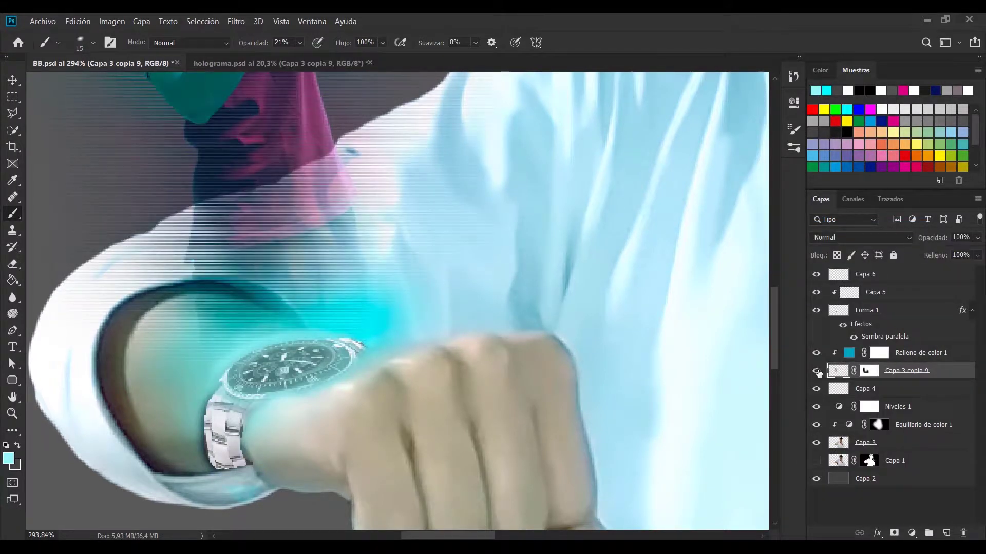
pyautogui.press('b')
pyautogui.hotkey('alt', ']')
pyautogui.hotkey('alt', ']')
pyautogui.hotkey('alt', ']')
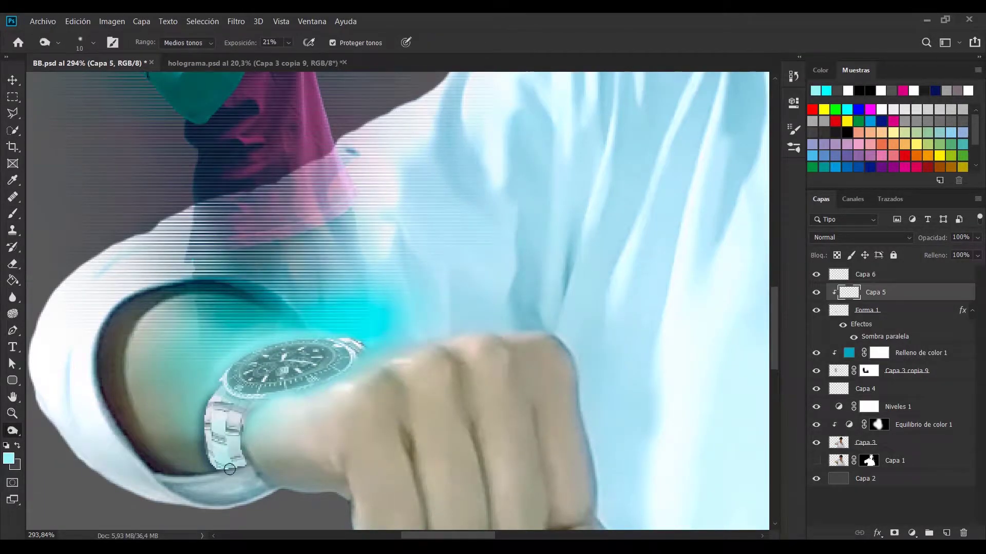
pyautogui.scroll(-5, 239, 459)
pyautogui.scroll(2, 239, 459)
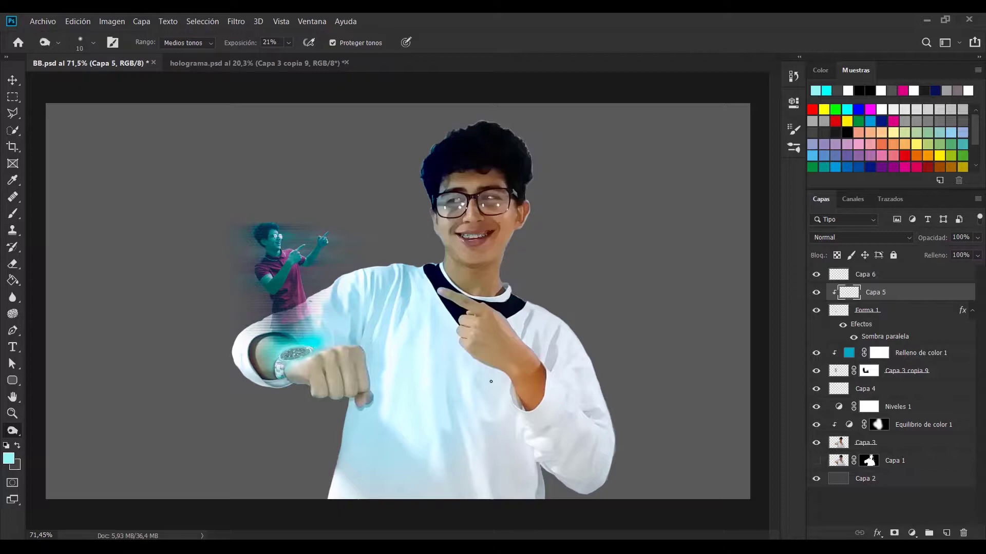
# Cut the hologram layer Capa 3 copia 9's saturation by 22 and nudge its lightness slightly.
pyautogui.scroll(2, 306, 257)
pyautogui.click(906, 371)
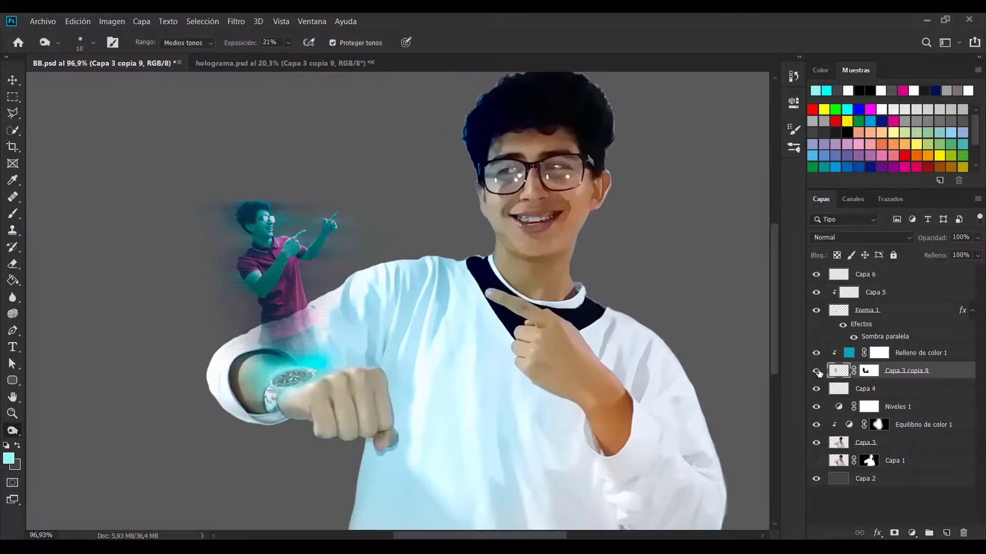
pyautogui.hotkey('ctrl', 'u')
pyautogui.moveTo(738, 312); pyautogui.dragTo(739, 311)
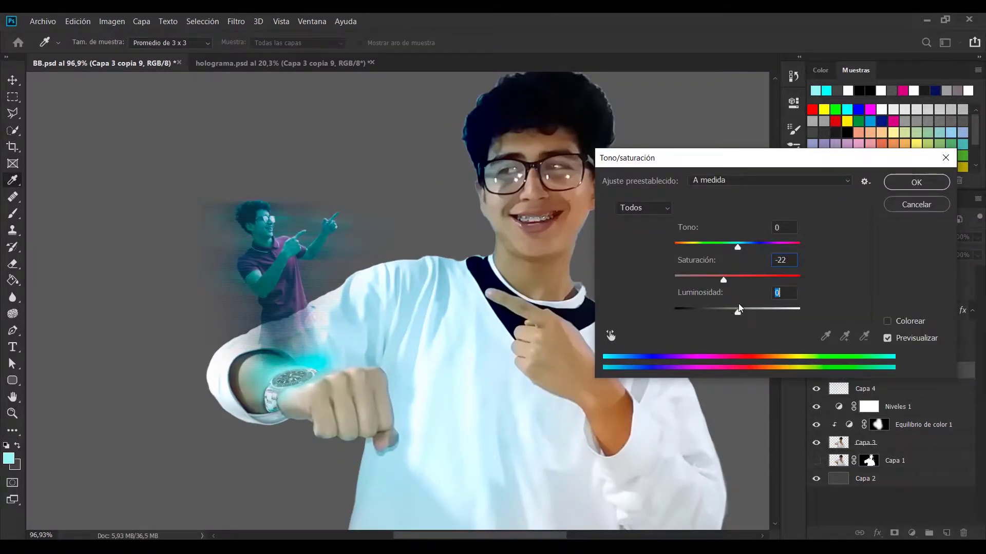
pyautogui.moveTo(718, 280); pyautogui.dragTo(714, 280)
pyautogui.click(906, 185)
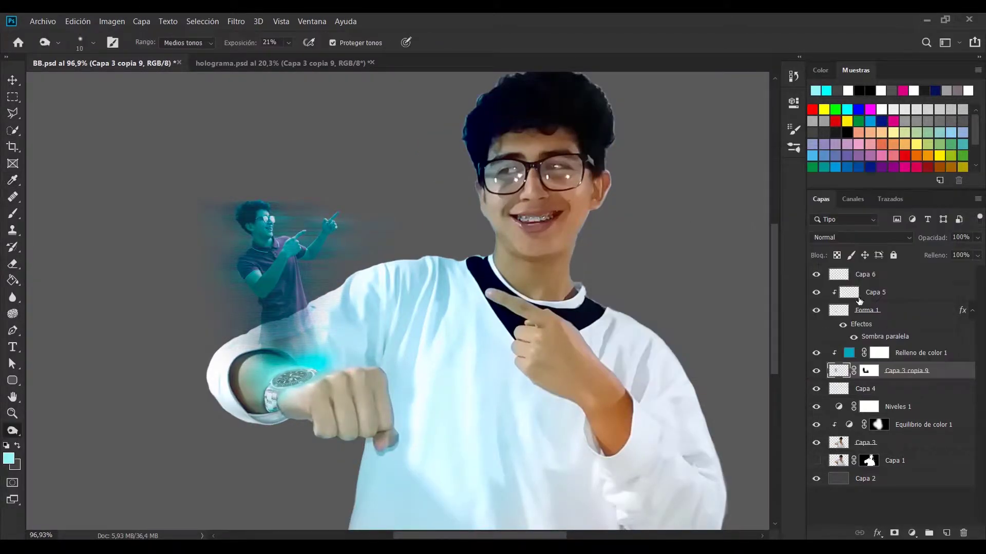
# Zoom out to view the whole composition and select the boy's photo layer Capa 3.
pyautogui.press('z')
pyautogui.scroll(-2, 299, 275)
pyautogui.click(817, 426)
pyautogui.click(859, 451)
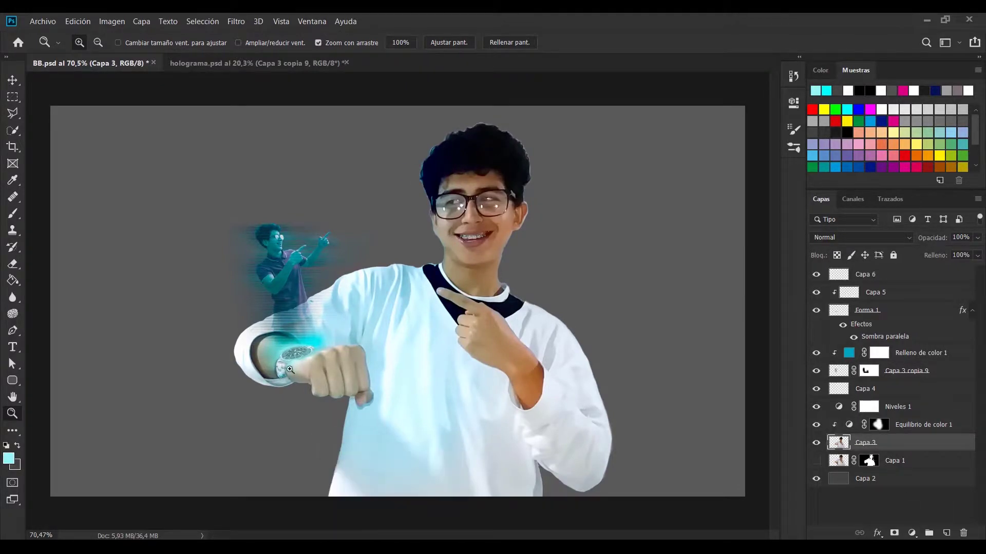
pyautogui.scroll(5, 290, 370)
pyautogui.scroll(-5, 289, 369)
pyautogui.scroll(5, 289, 369)
# Draw a cyan ellipse over the zoomed-in watch face.
pyautogui.click(818, 293)
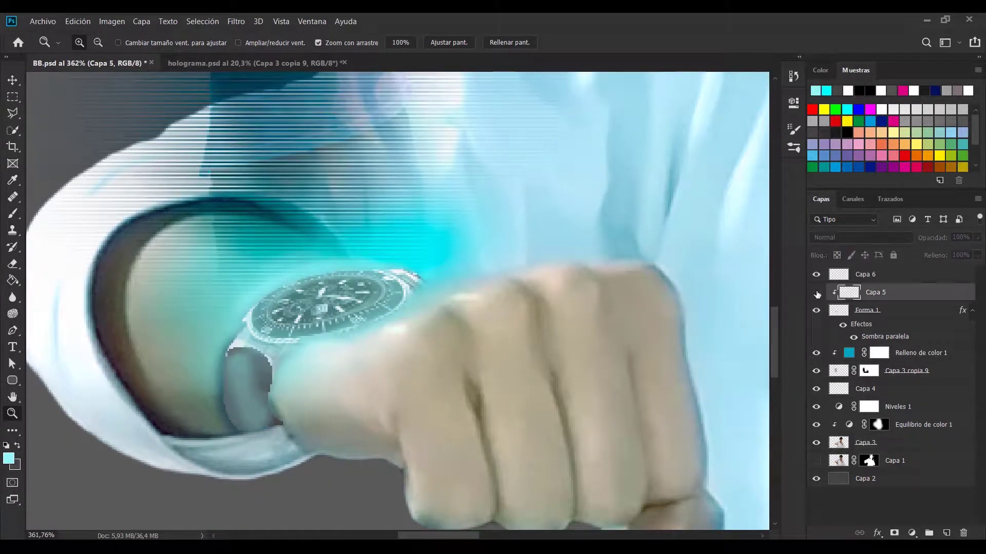
pyautogui.rightClick(13, 380)
pyautogui.click(56, 392)
pyautogui.moveTo(257, 282); pyautogui.dragTo(388, 337)
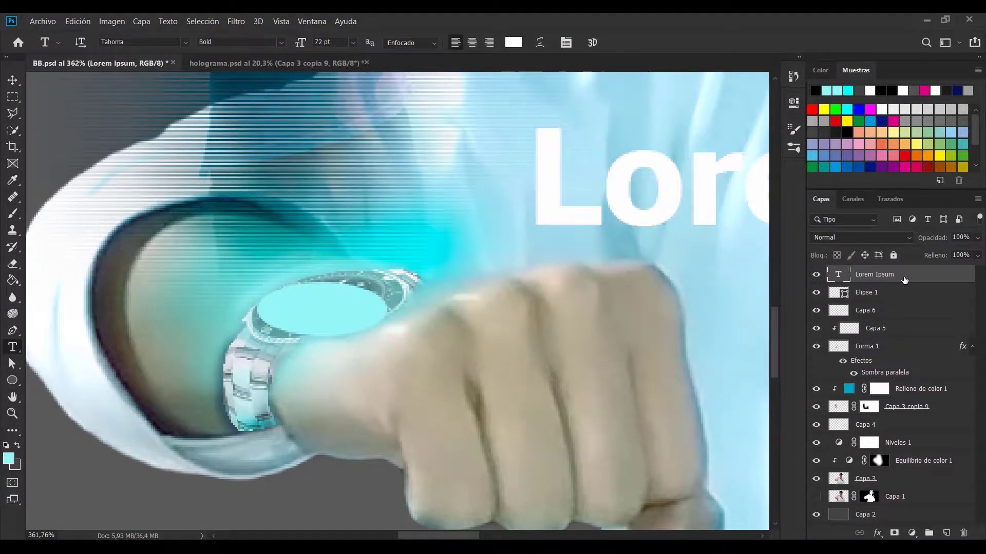
# Rotate the ellipse to about -14.68° to match the watch and flatten it to 87% height.
pyautogui.press('v')
pyautogui.hotkey('ctrl', 't')
pyautogui.moveTo(359, 255)
pyautogui.mouseDown()
pyautogui.moveTo(332, 259)
pyautogui.moveTo(319, 284)
pyautogui.mouseUp()
pyautogui.click(838, 237)
pyautogui.click(493, 308)
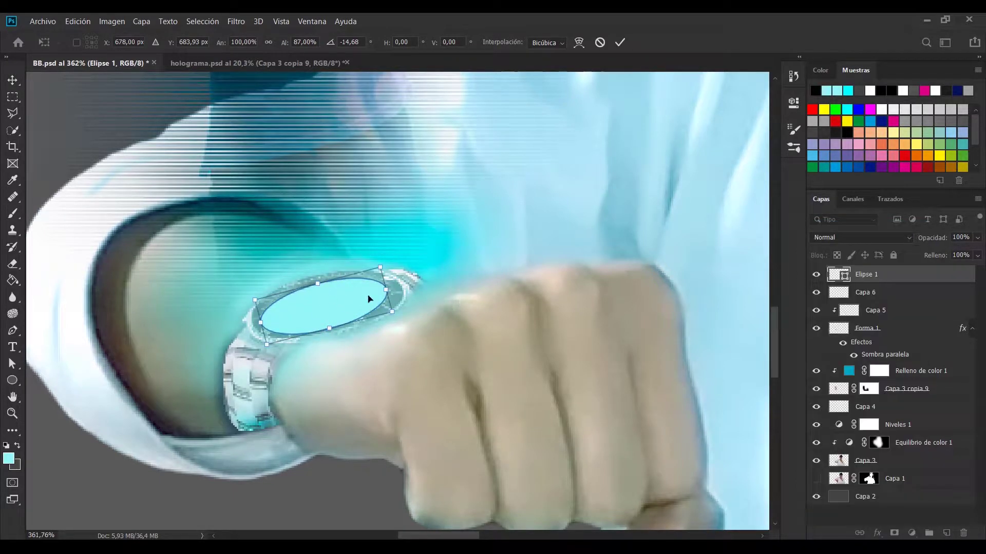
# Set Elipse 1 to Trama blending, then zoom in on the hologram figure.
pyautogui.doubleClick(362, 301)
pyautogui.click(838, 237)
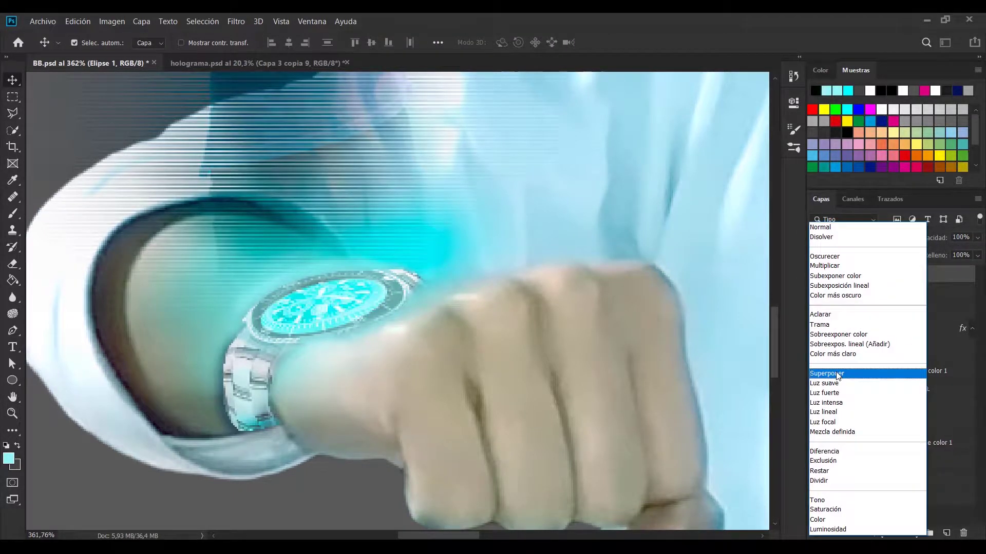
pyautogui.click(845, 325)
pyautogui.press('z')
pyautogui.moveTo(466, 293); pyautogui.dragTo(390, 282)
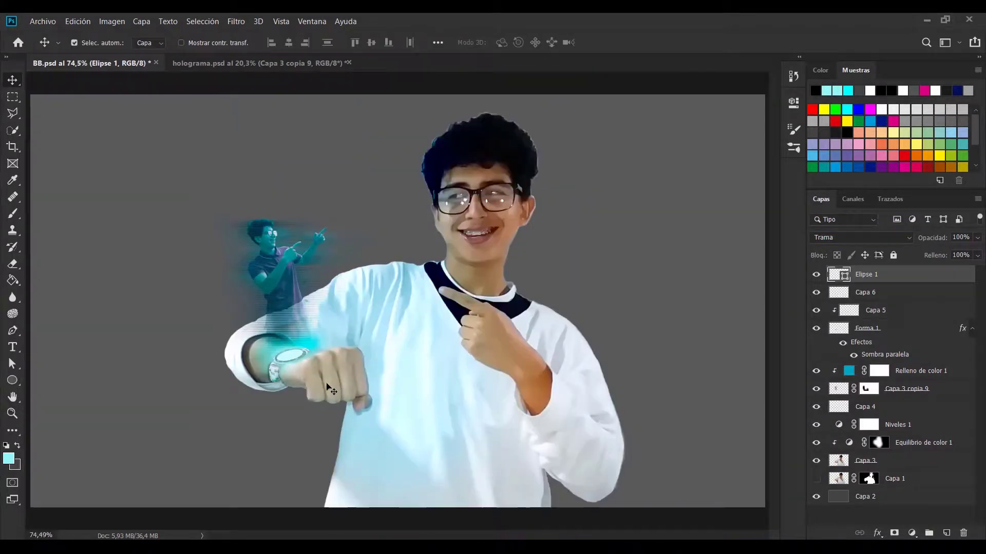
pyautogui.click(919, 371)
pyautogui.moveTo(349, 387); pyautogui.dragTo(377, 387)
# Warp the hologram figure Capa 3 copia 9 so its base bends into the watch, then reposition it.
pyautogui.click(847, 395)
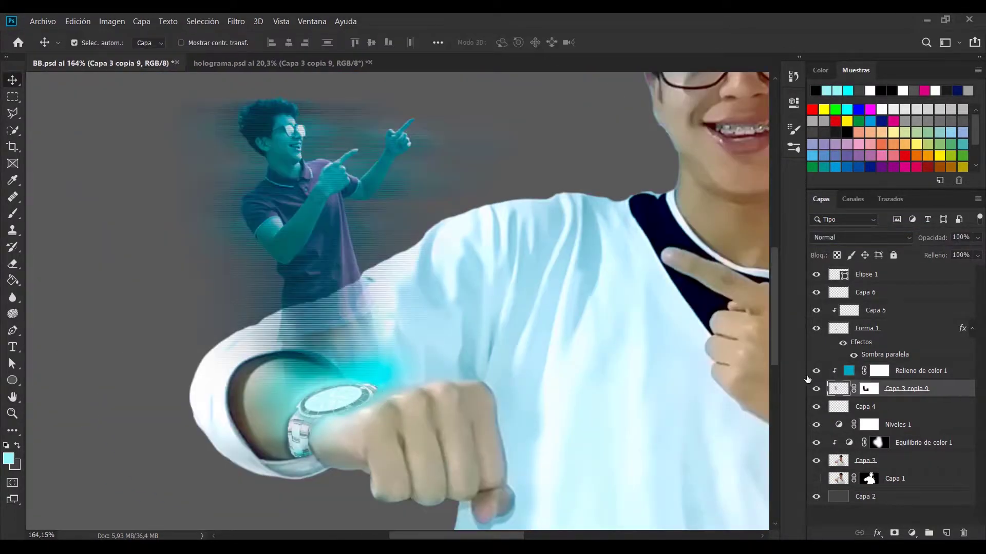
pyautogui.click(816, 370)
pyautogui.hotkey('ctrl', 't')
pyautogui.rightClick(350, 270)
pyautogui.click(439, 419)
pyautogui.hotkey('ctrl', 'z')
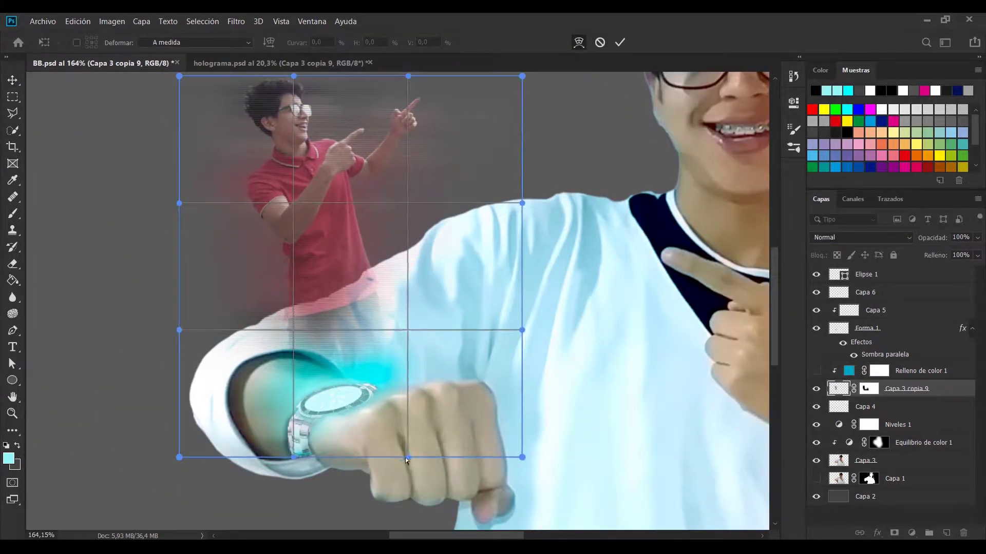
pyautogui.moveTo(294, 457); pyautogui.dragTo(288, 430)
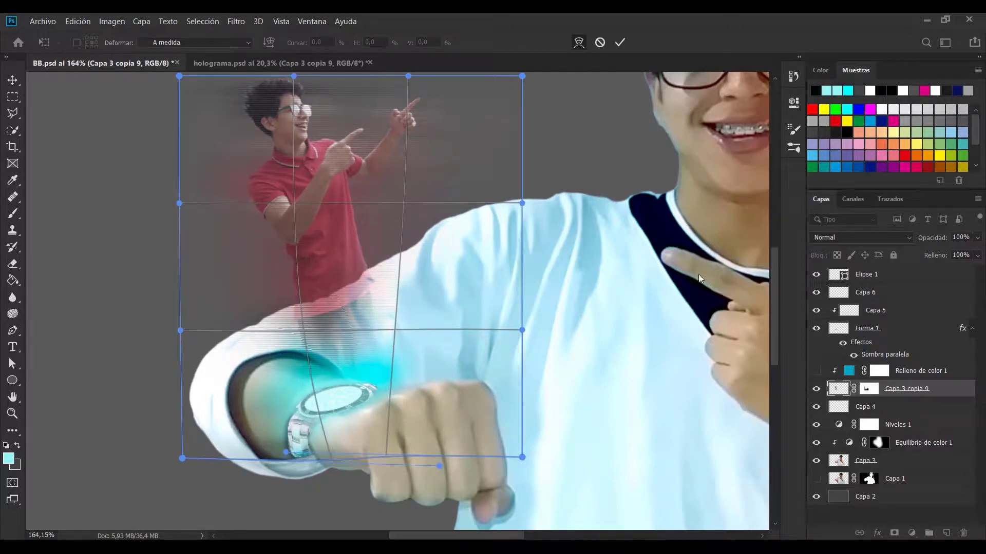
pyautogui.press('Return')
pyautogui.scroll(-3, 533, 272)
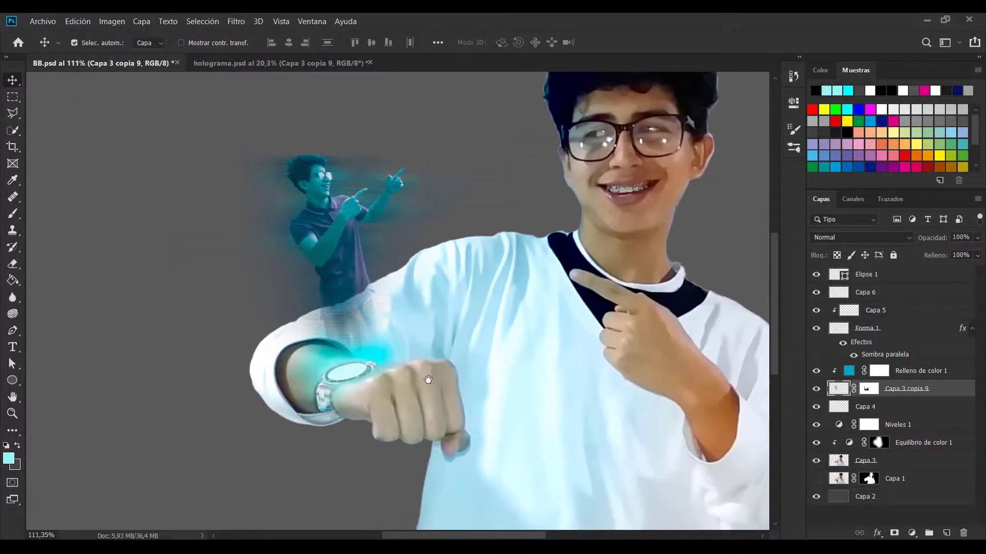
pyautogui.moveTo(274, 230); pyautogui.dragTo(322, 263)
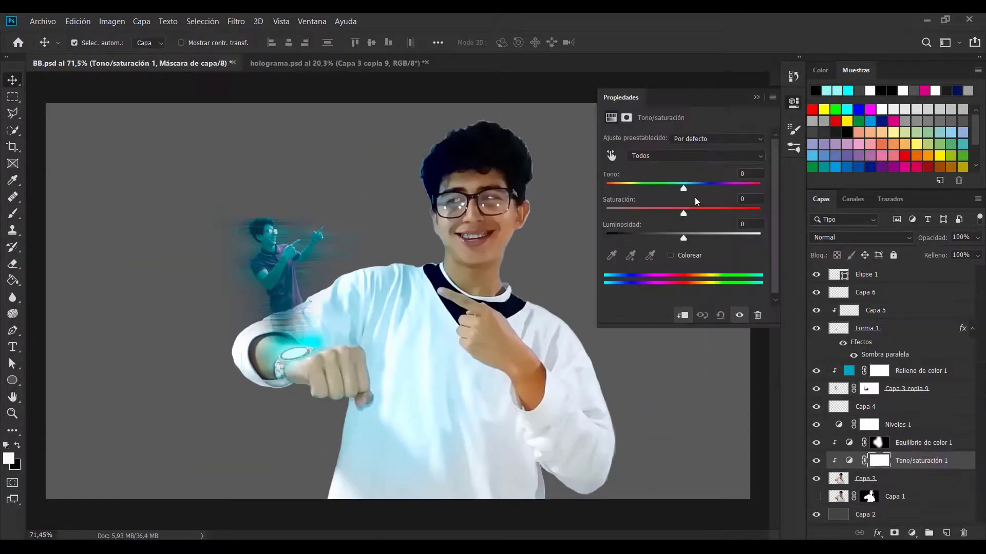
# Give the boy's Tono/saturación 1 adjustment hue +12 and saturation -32 across all colours.
pyautogui.moveTo(683, 214); pyautogui.dragTo(651, 216)
pyautogui.click(688, 156)
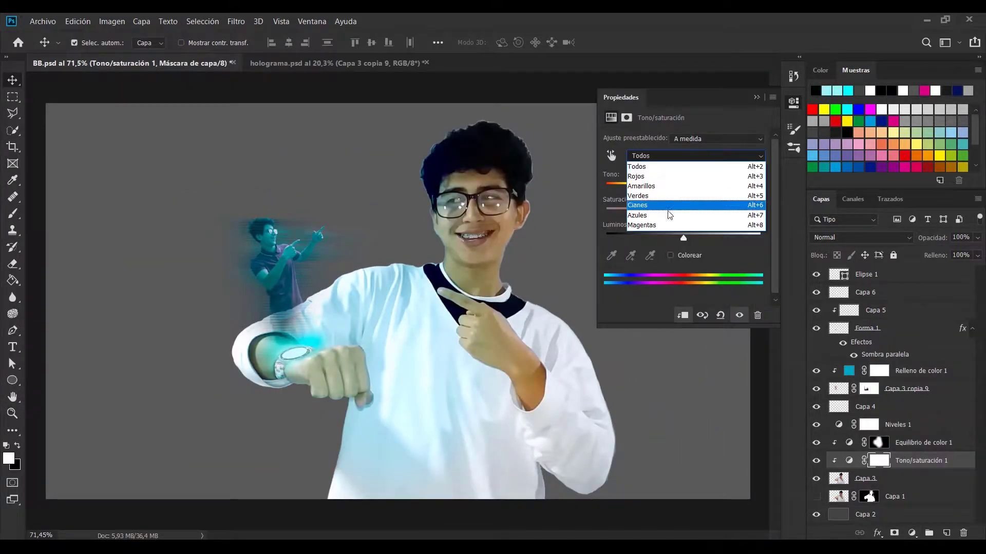
pyautogui.click(718, 201)
pyautogui.click(693, 155)
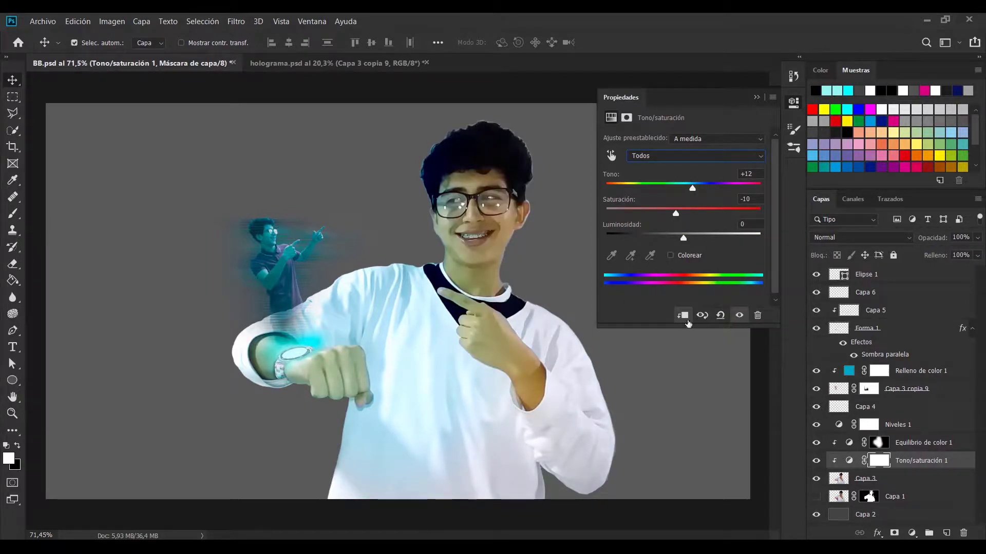
pyautogui.moveTo(671, 212); pyautogui.dragTo(659, 214)
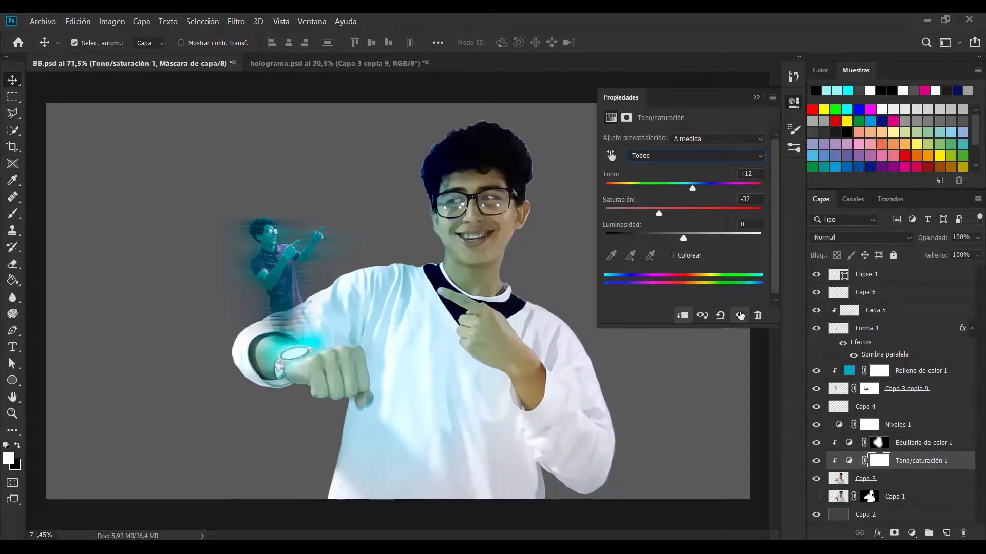
pyautogui.click(756, 97)
pyautogui.click(865, 478)
pyautogui.click(912, 532)
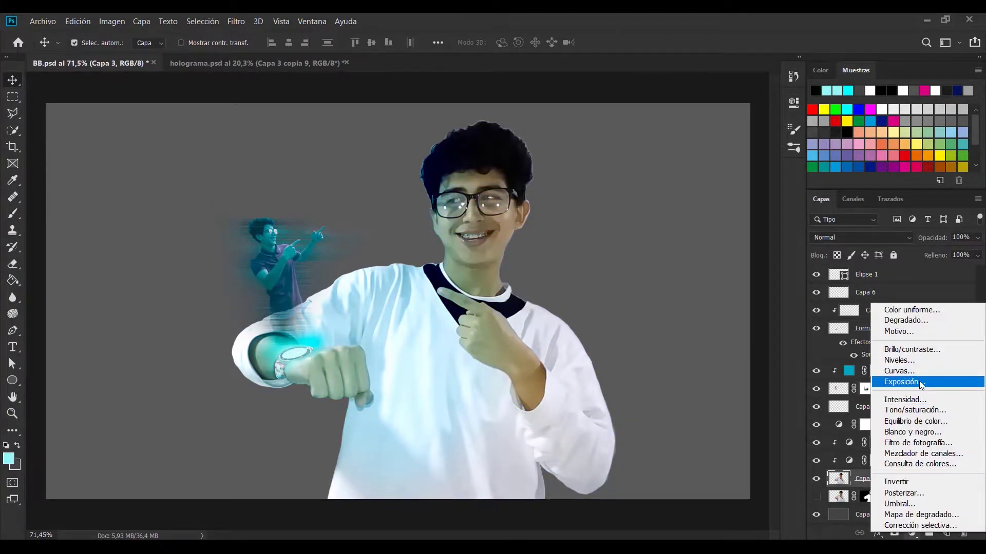
# Add a Niveles 2 layer with midtones 0,58, invert its mask, and reveal the darkening on the boy.
pyautogui.click(917, 360)
pyautogui.moveTo(693, 232); pyautogui.dragTo(718, 234)
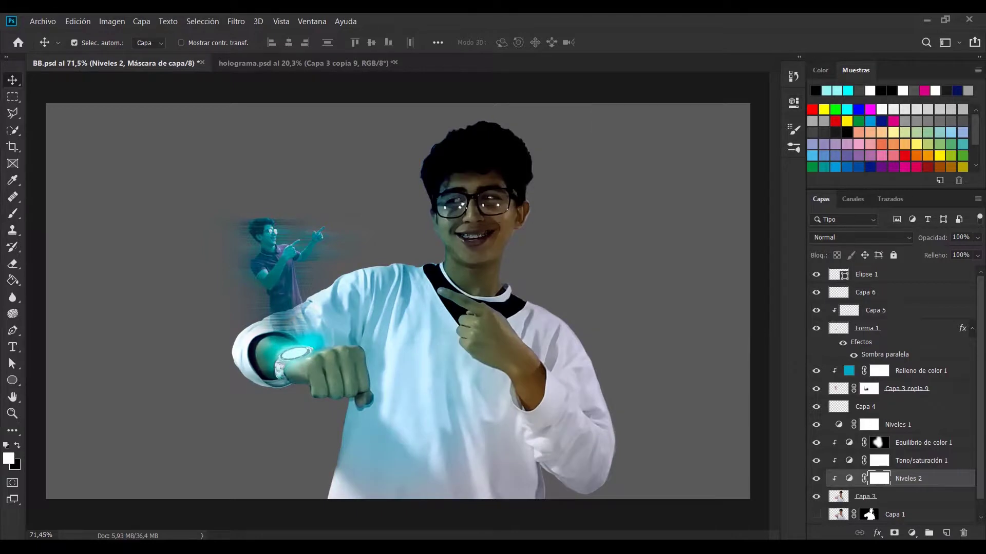
pyautogui.click(756, 97)
pyautogui.hotkey('ctrl', 'i')
pyautogui.press('e')
pyautogui.press('x')
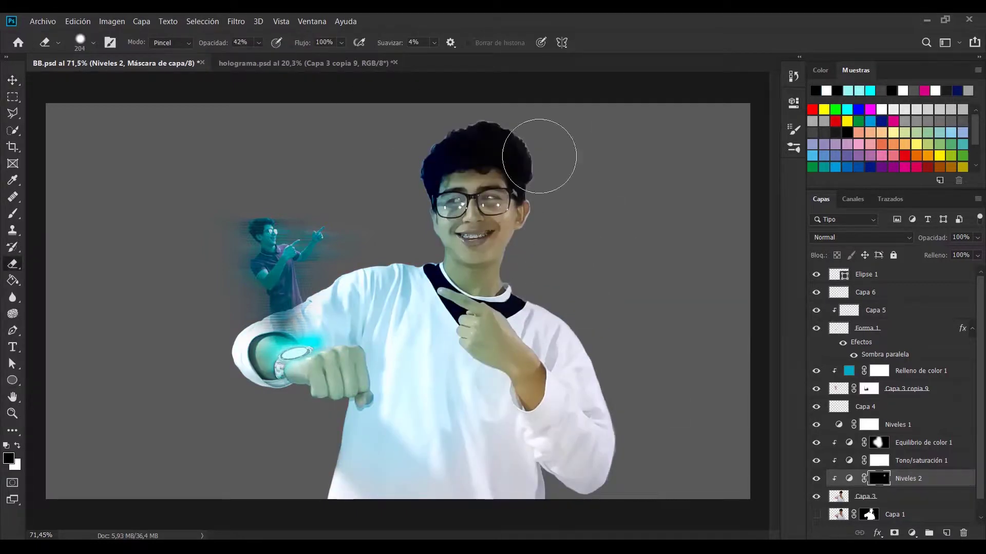
pyautogui.moveTo(539, 279); pyautogui.dragTo(611, 341)
pyautogui.rightClick(595, 298)
pyautogui.press('Escape')
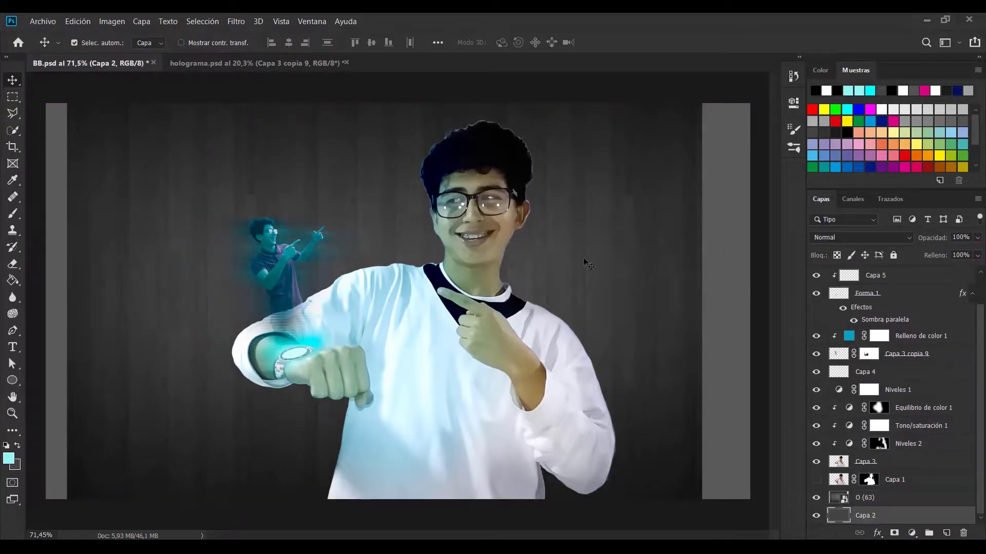
# Turn on the Tono/saturación 1 adjustment and zoom in on the boy's hair on Capa 3.
pyautogui.press('z')
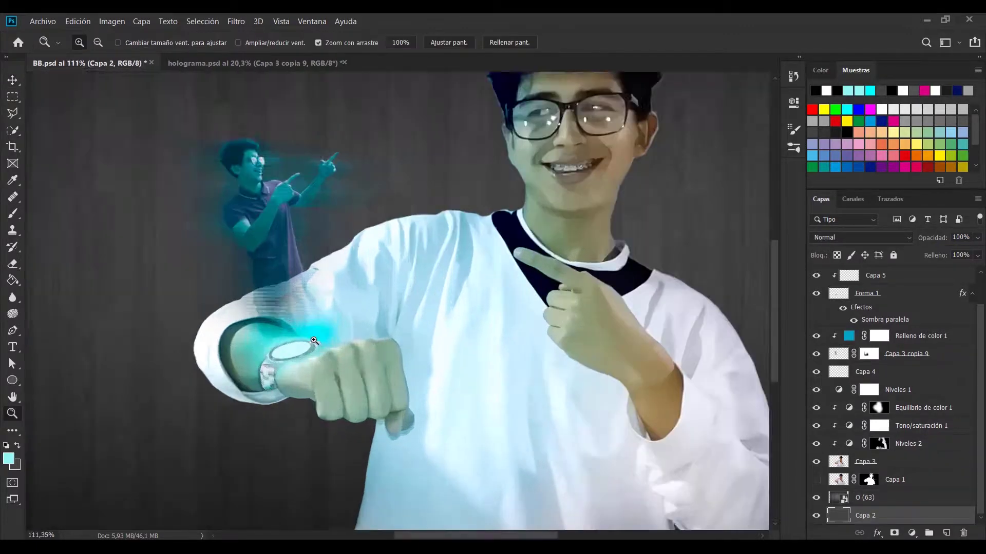
pyautogui.click(816, 426)
pyautogui.click(879, 426)
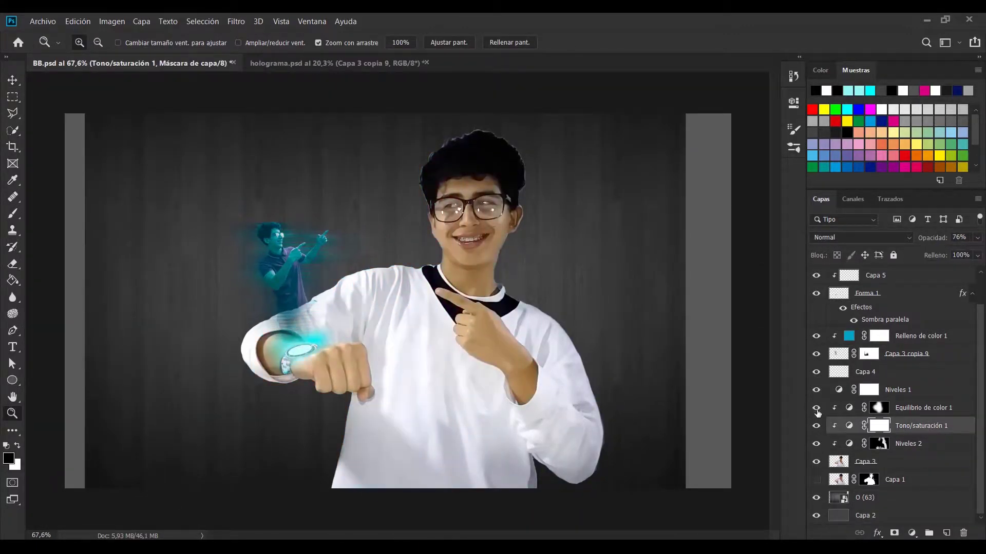
pyautogui.click(816, 462)
pyautogui.click(873, 461)
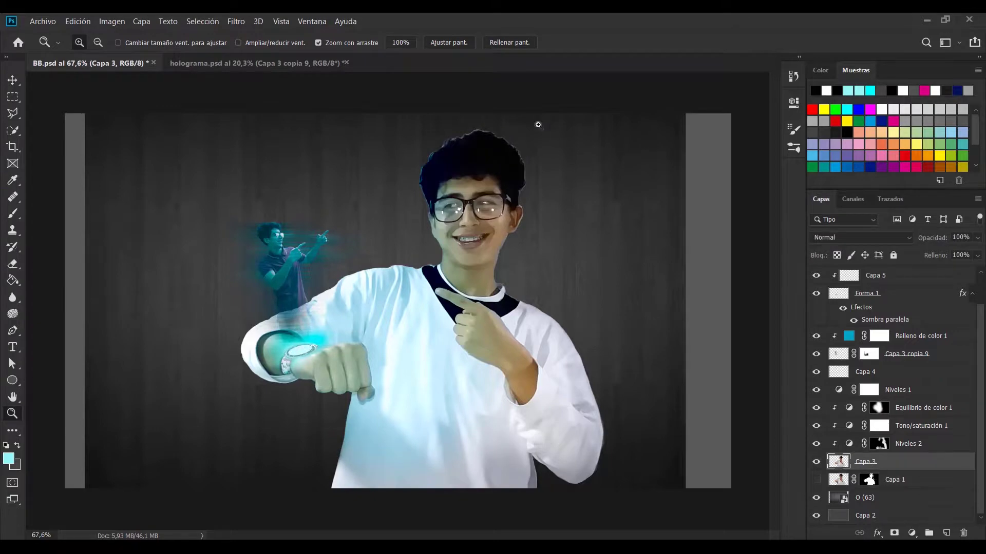
pyautogui.moveTo(537, 124); pyautogui.dragTo(575, 125)
# Add a layer mask to Capa 3 and erase the hair edges with a size 26, 61% brush.
pyautogui.press('e')
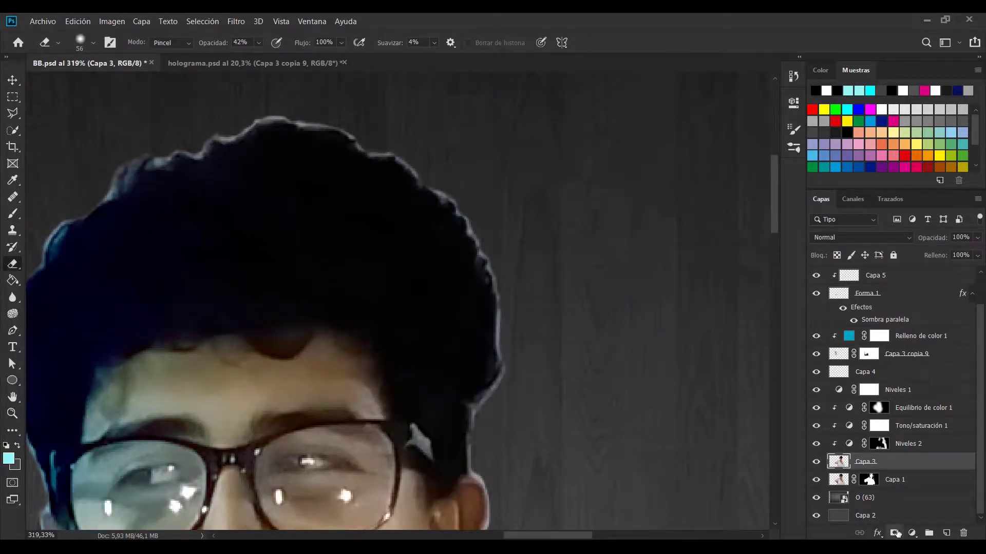
pyautogui.click(895, 533)
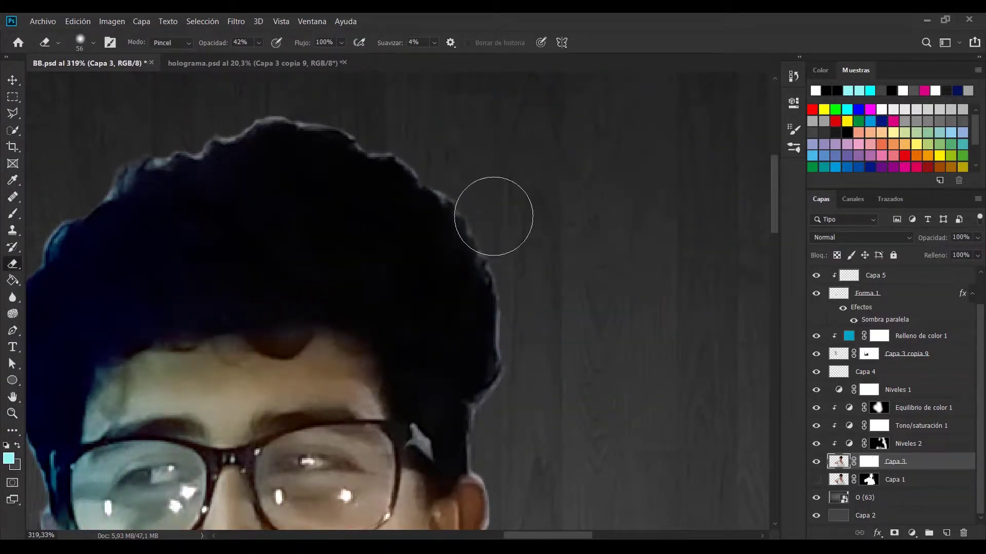
pyautogui.press('[')
pyautogui.press('[')
pyautogui.press('[')
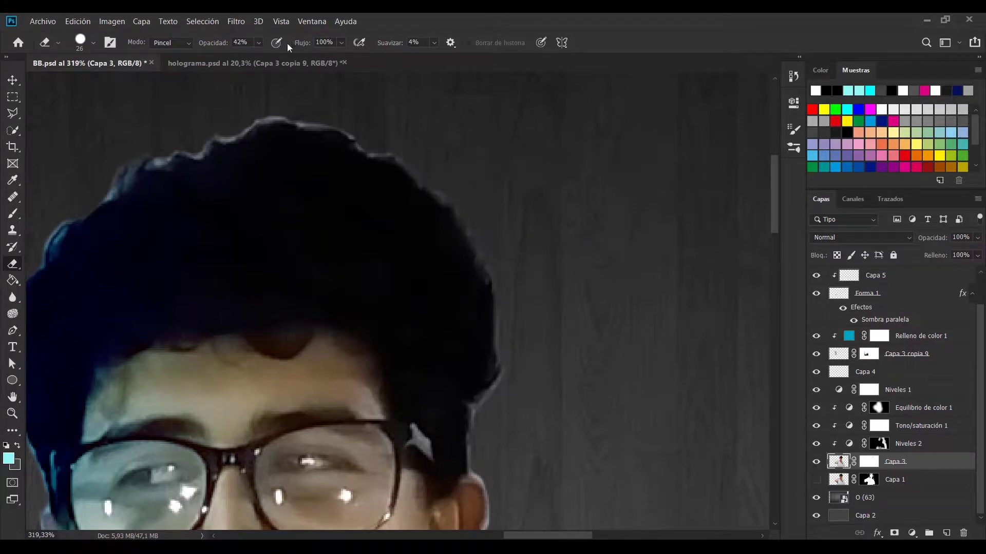
pyautogui.press('6')
pyautogui.press('1')
pyautogui.moveTo(525, 407); pyautogui.dragTo(560, 216)
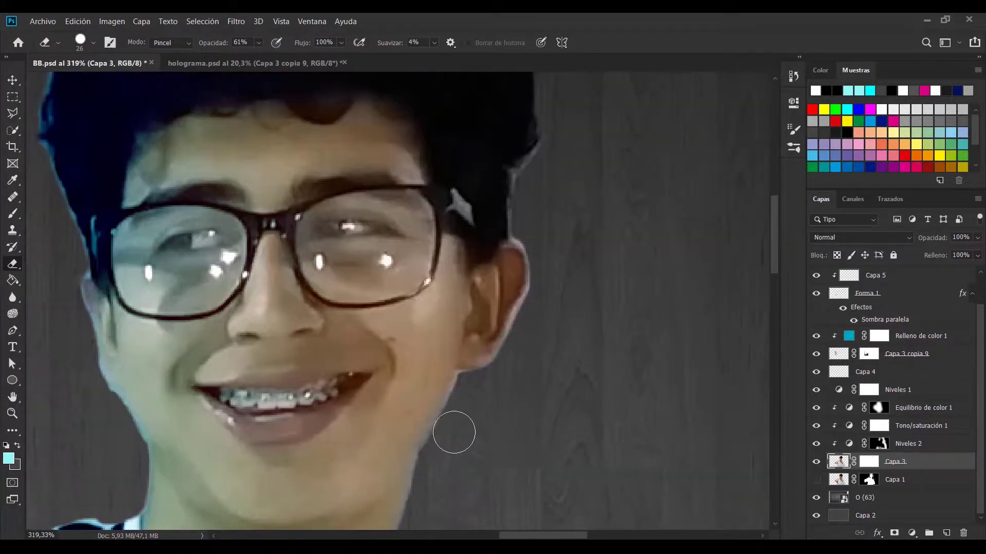
pyautogui.scroll(5, 514, 165)
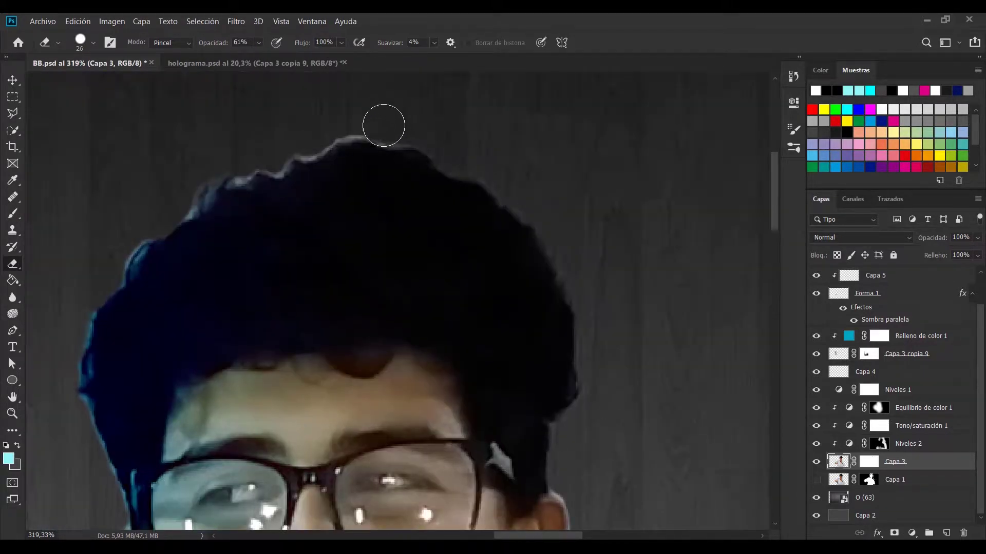
pyautogui.hscroll(-5, 445, 131)
pyautogui.scroll(-1, 446, 130)
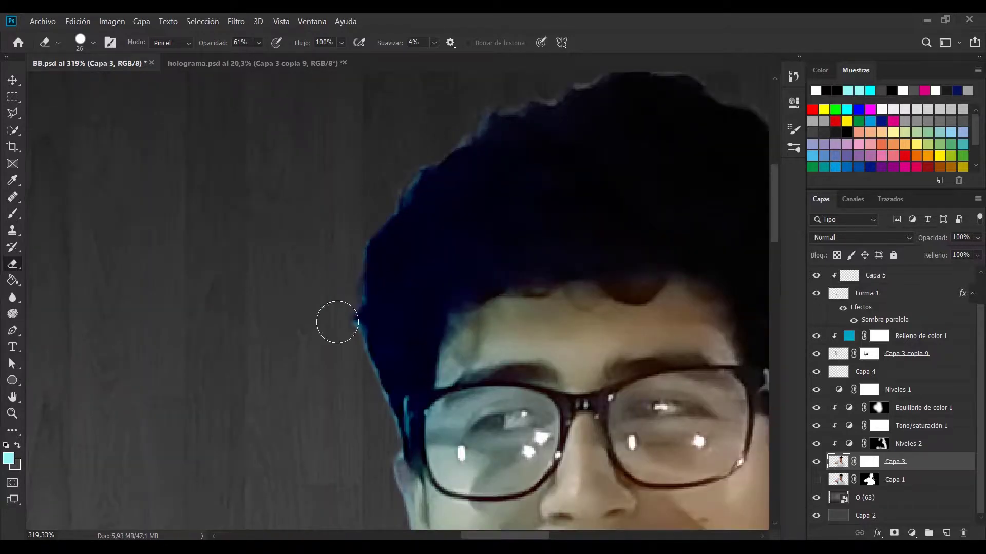
# Hide the wood texture layer and fill the background layer Capa 2 with colour.
pyautogui.hotkey('ctrl', '0')
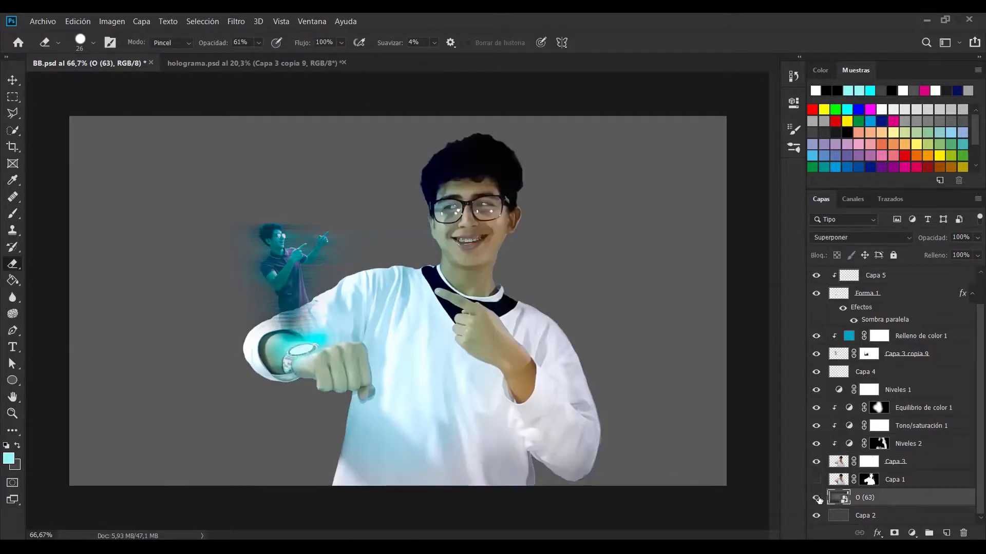
pyautogui.click(865, 516)
pyautogui.click(12, 281)
pyautogui.hotkey('alt', 'BackSpace')
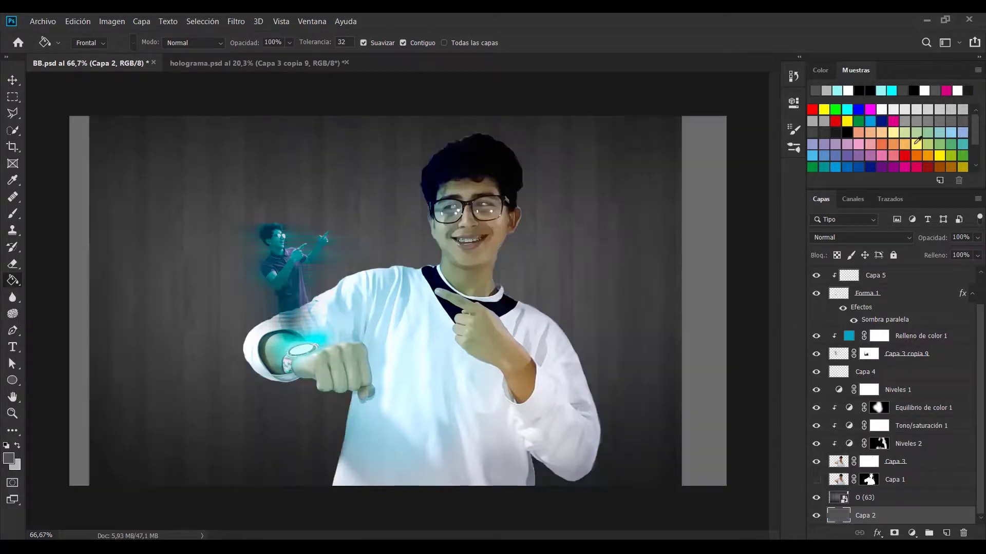
# Settle on a light grey background fill and add a drop shadow to the boy's layer Capa 3.
pyautogui.click(918, 136)
pyautogui.hotkey('alt', 'BackSpace')
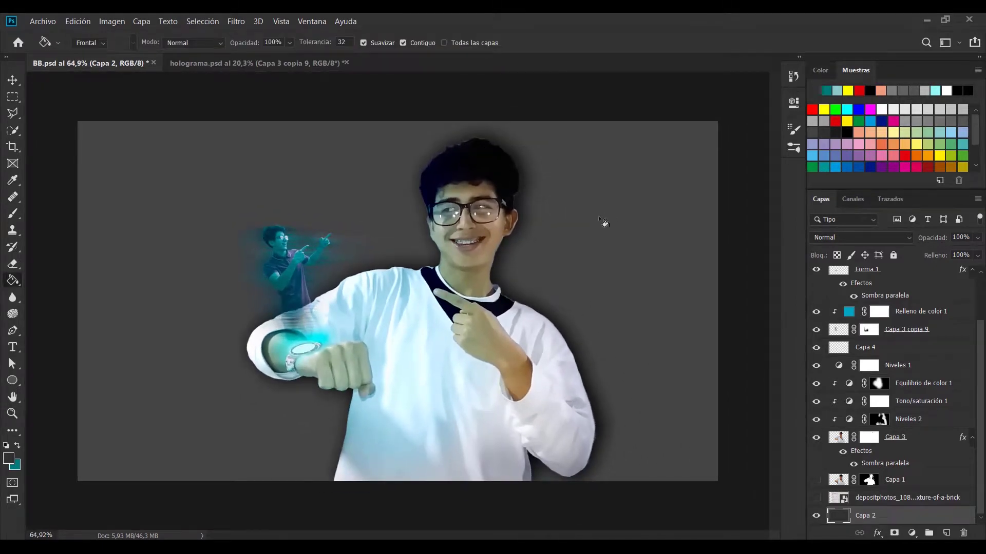
pyautogui.click(914, 437)
pyautogui.click(972, 437)
pyautogui.doubleClick(963, 462)
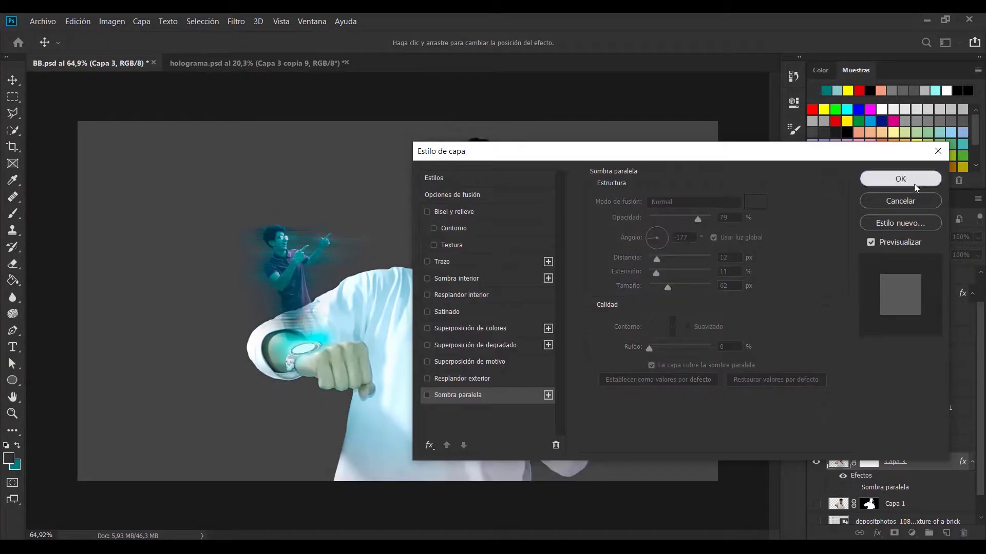
pyautogui.click(903, 176)
# Brush a soft dark shadow at 53% opacity along the boy's right arm and beside his hair.
pyautogui.press('b')
pyautogui.rightClick(534, 331)
pyautogui.press('Escape')
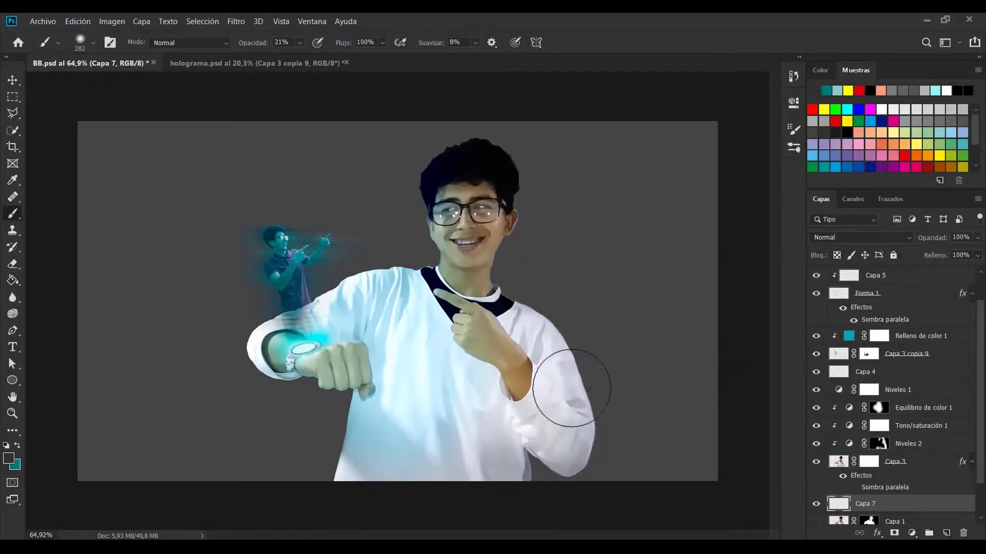
pyautogui.moveTo(308, 49); pyautogui.dragTo(329, 59)
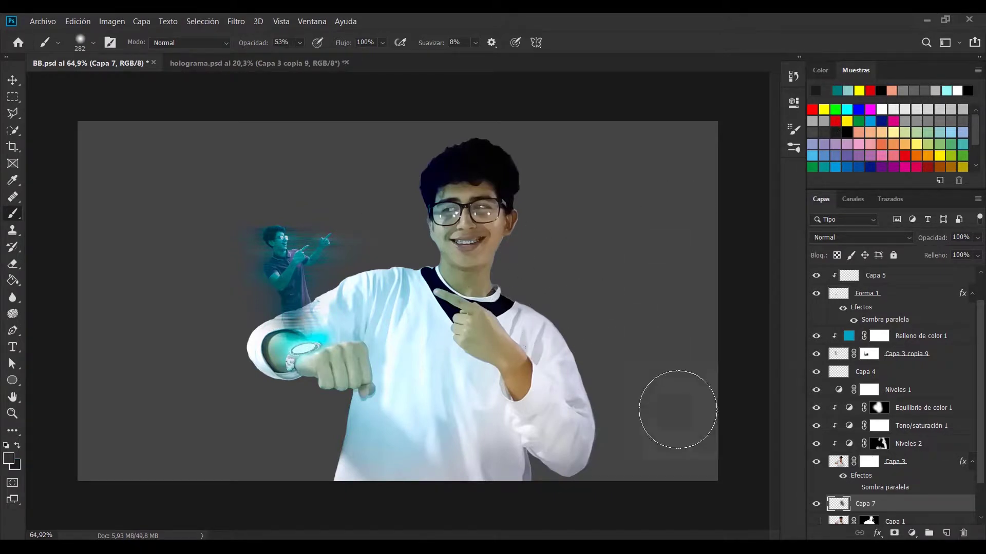
pyautogui.click(585, 283)
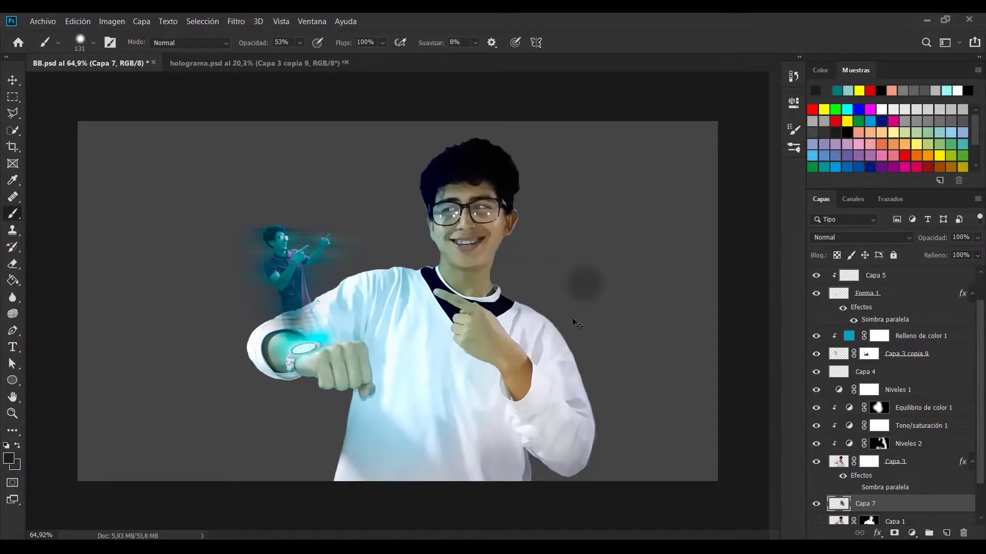
pyautogui.hotkey('ctrl', 'z')
pyautogui.moveTo(507, 248); pyautogui.dragTo(576, 459)
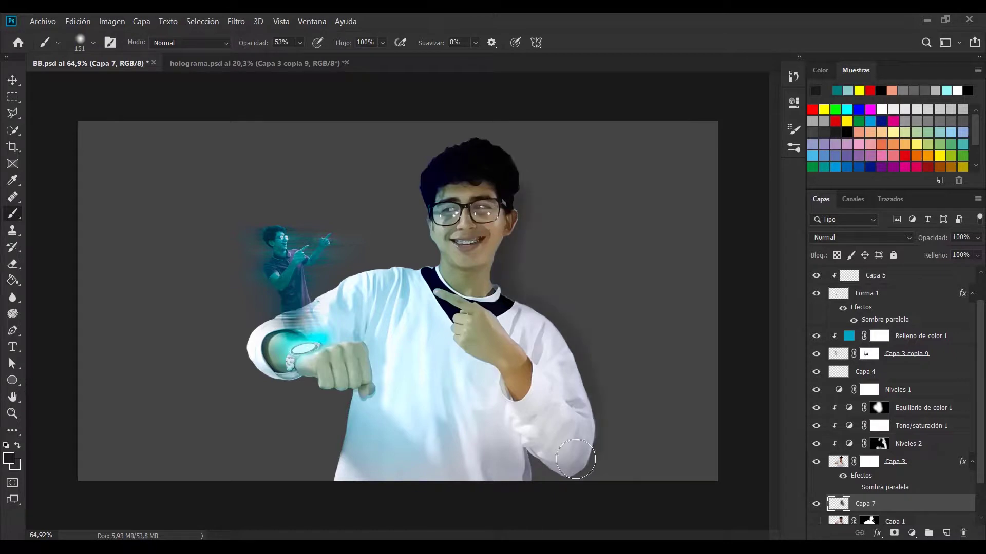
pyautogui.moveTo(530, 304); pyautogui.dragTo(501, 157)
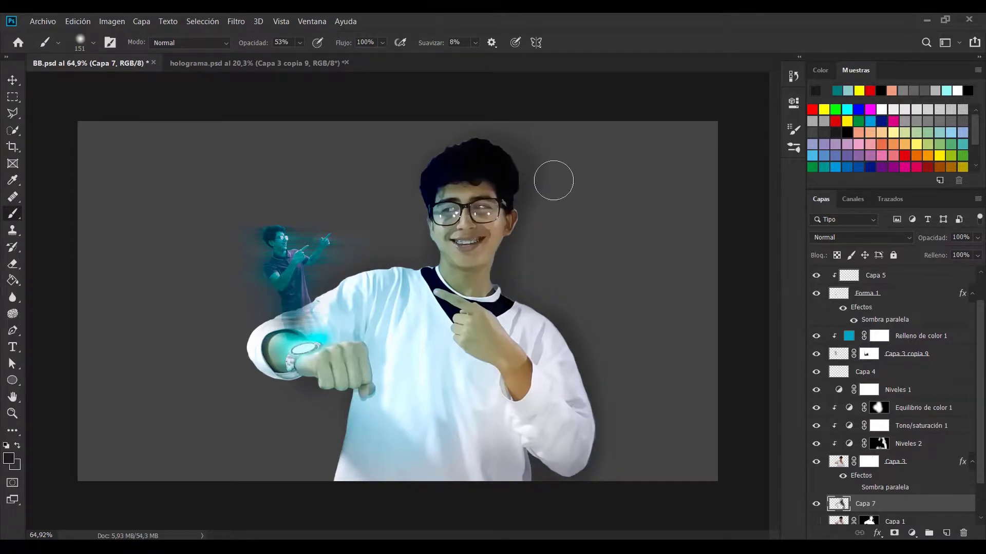
pyautogui.click(832, 462)
pyautogui.click(912, 533)
# Set Corrección selectiva 1 to Neutrals Cyan +56 and Blacks Black +23.
pyautogui.click(716, 153)
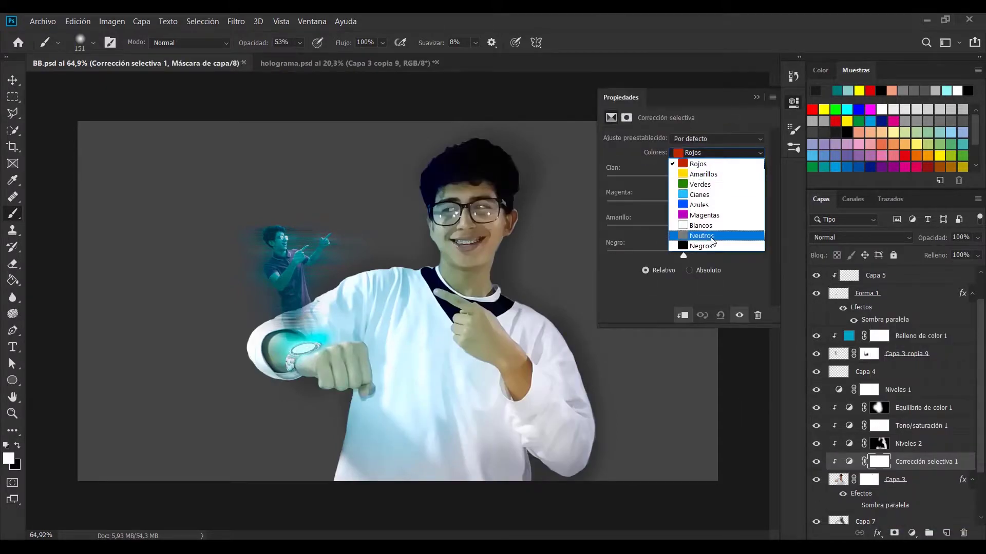
pyautogui.click(688, 228)
pyautogui.moveTo(683, 255)
pyautogui.mouseDown()
pyautogui.moveTo(702, 257)
pyautogui.moveTo(657, 232)
pyautogui.mouseUp()
pyautogui.click(717, 153)
pyautogui.click(690, 199)
pyautogui.click(716, 152)
pyautogui.click(688, 226)
pyautogui.moveTo(683, 180); pyautogui.dragTo(726, 180)
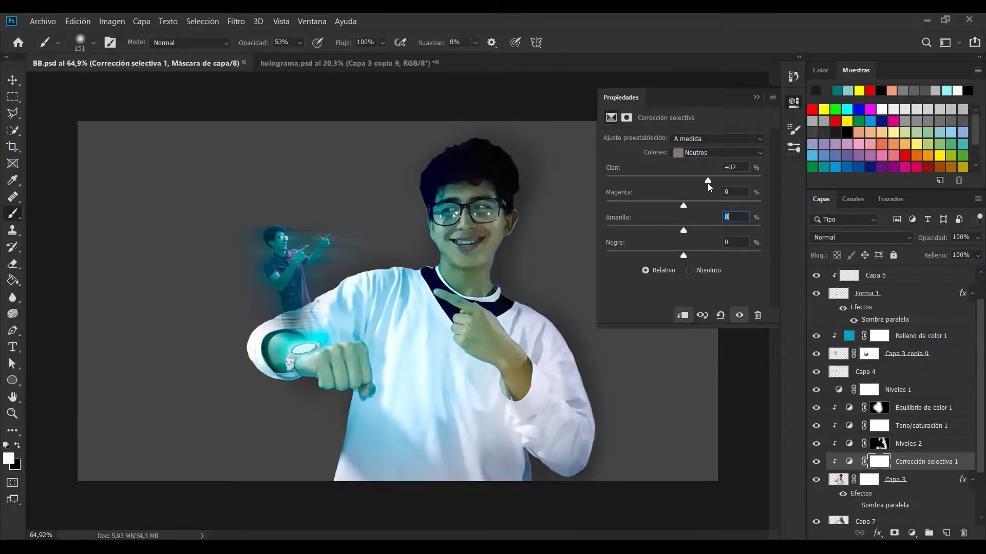
# Erase the cyan tint off the boy's face in the adjustment mask, comparing before and after.
pyautogui.click(740, 315)
pyautogui.click(858, 444)
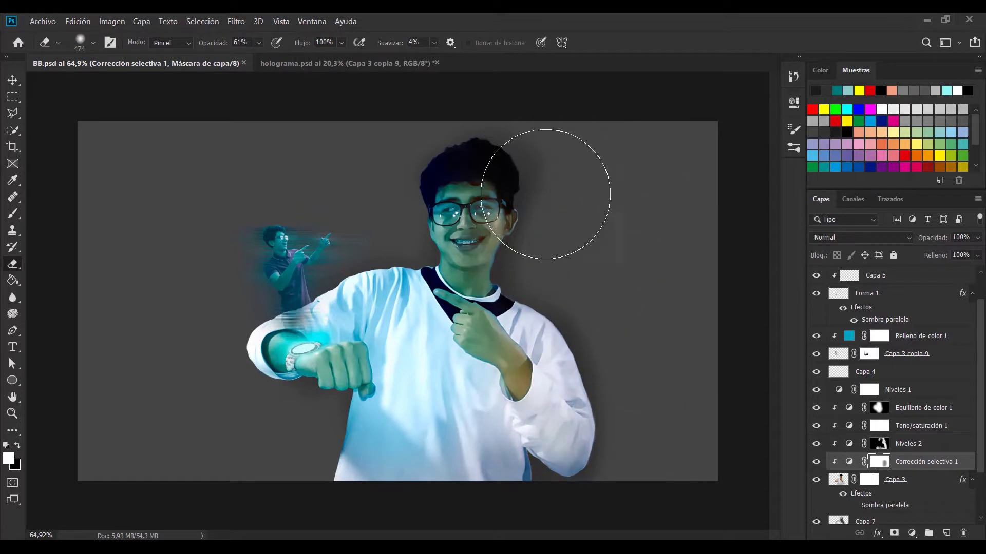
pyautogui.moveTo(539, 165); pyautogui.dragTo(577, 154)
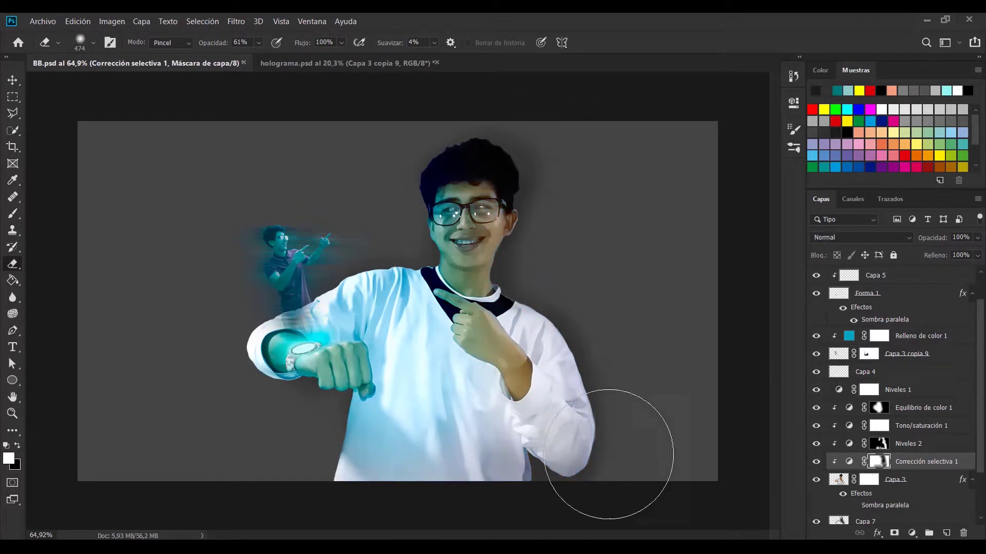
pyautogui.press('x')
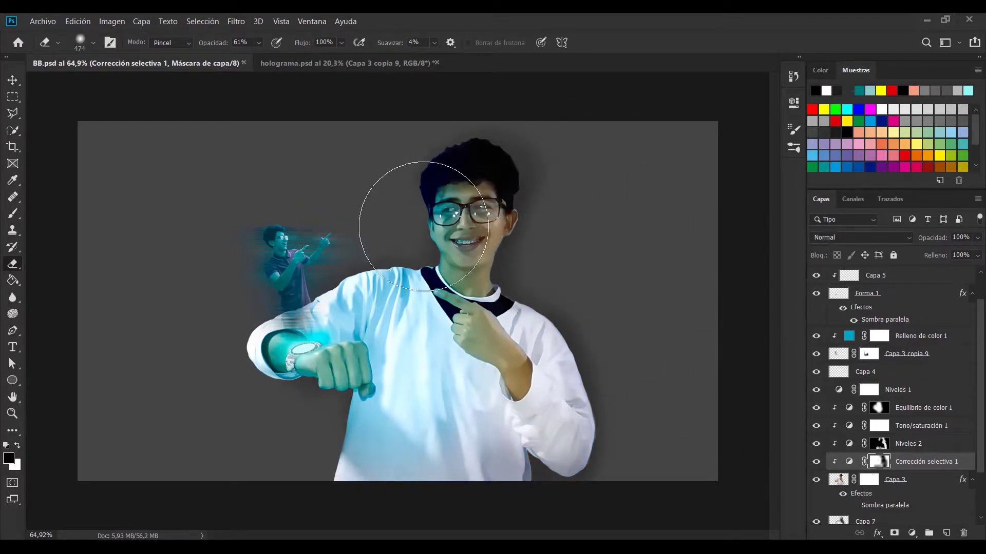
pyautogui.click(816, 462)
pyautogui.click(839, 479)
pyautogui.click(236, 21)
# Apply Camera Raw to Capa 3: exposure +0,05, shadows +36, texture +33, clarity +14.
pyautogui.click(251, 97)
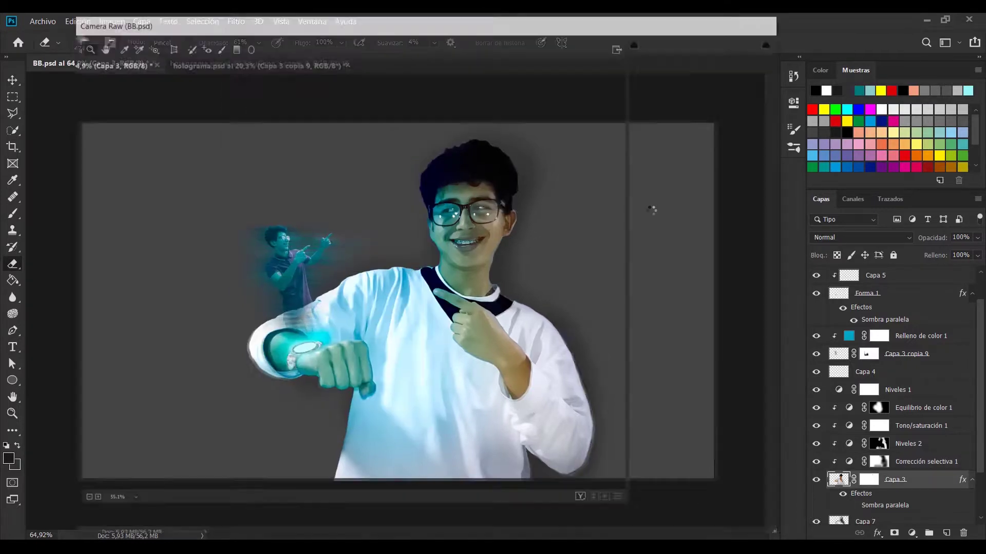
pyautogui.moveTo(703, 310)
pyautogui.mouseDown()
pyautogui.moveTo(729, 311)
pyautogui.moveTo(710, 342)
pyautogui.moveTo(701, 327)
pyautogui.mouseUp()
pyautogui.moveTo(704, 262); pyautogui.dragTo(711, 295)
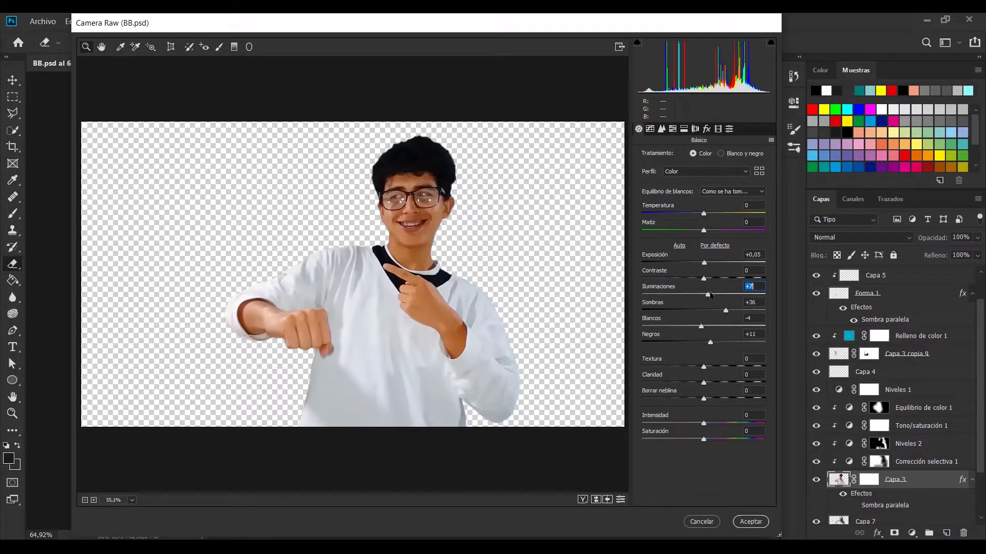
pyautogui.moveTo(704, 383); pyautogui.dragTo(713, 383)
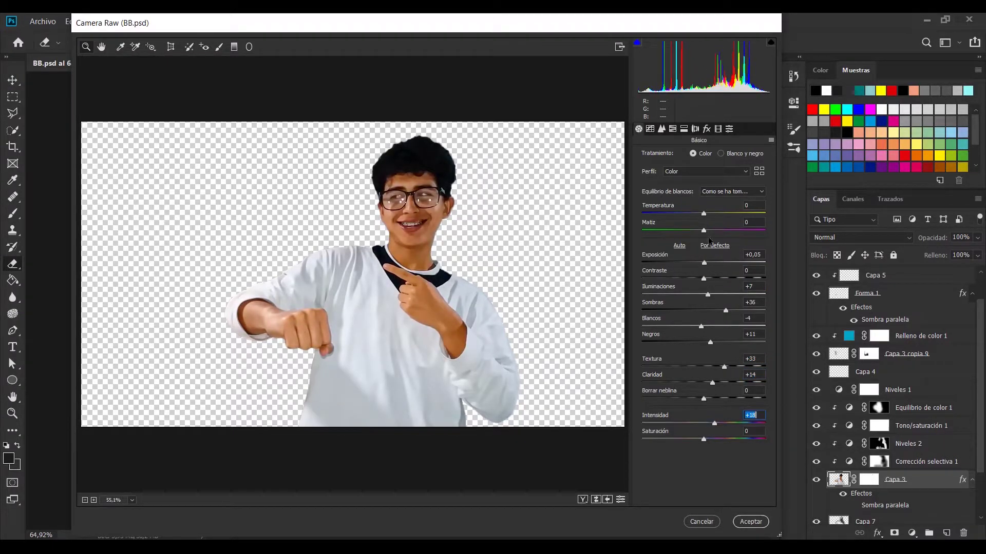
pyautogui.press('Return')
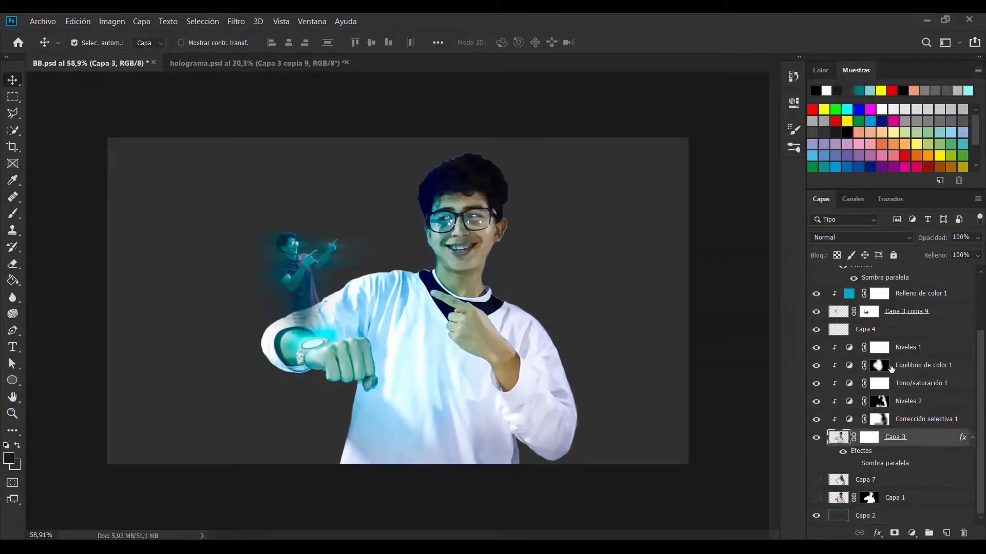
# Push Color Balance 1's highlights and shadows further toward cyan and blue.
pyautogui.doubleClick(850, 365)
pyautogui.click(693, 139)
pyautogui.click(664, 170)
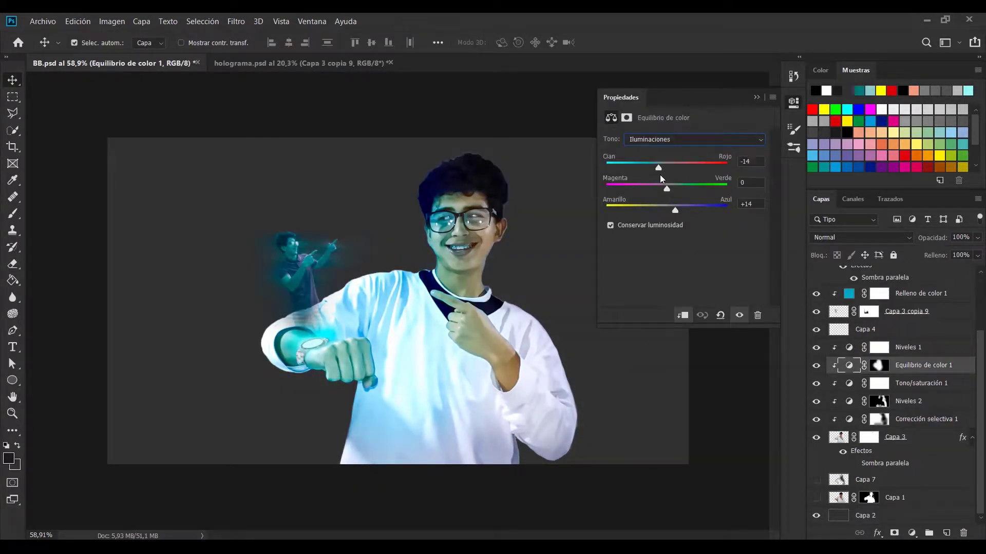
pyautogui.click(693, 139)
pyautogui.click(642, 150)
pyautogui.moveTo(666, 205); pyautogui.dragTo(675, 203)
pyautogui.moveTo(666, 168); pyautogui.dragTo(637, 166)
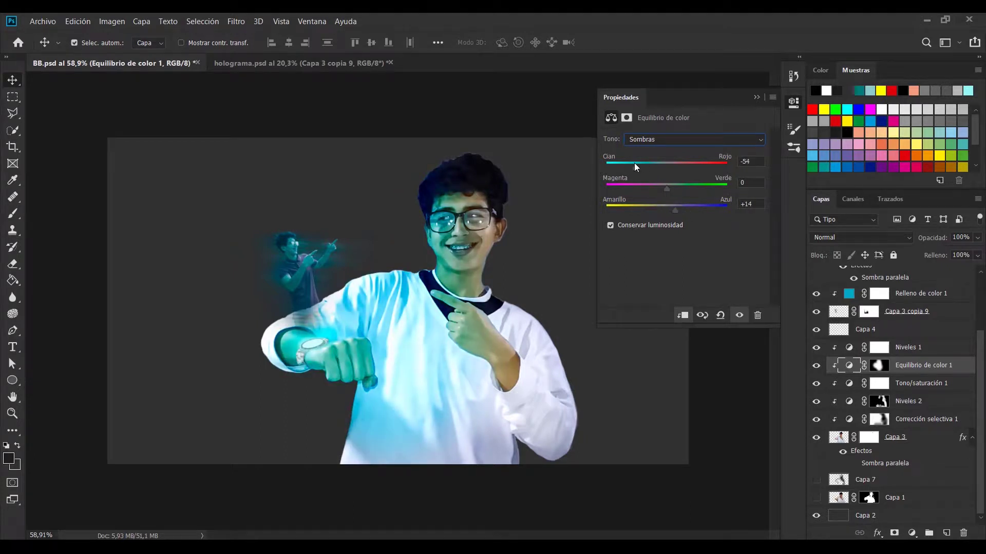
pyautogui.click(757, 98)
# Erase on the Color Balance 1 mask around the boy's hand with a smaller eraser.
pyautogui.click(879, 365)
pyautogui.press('e')
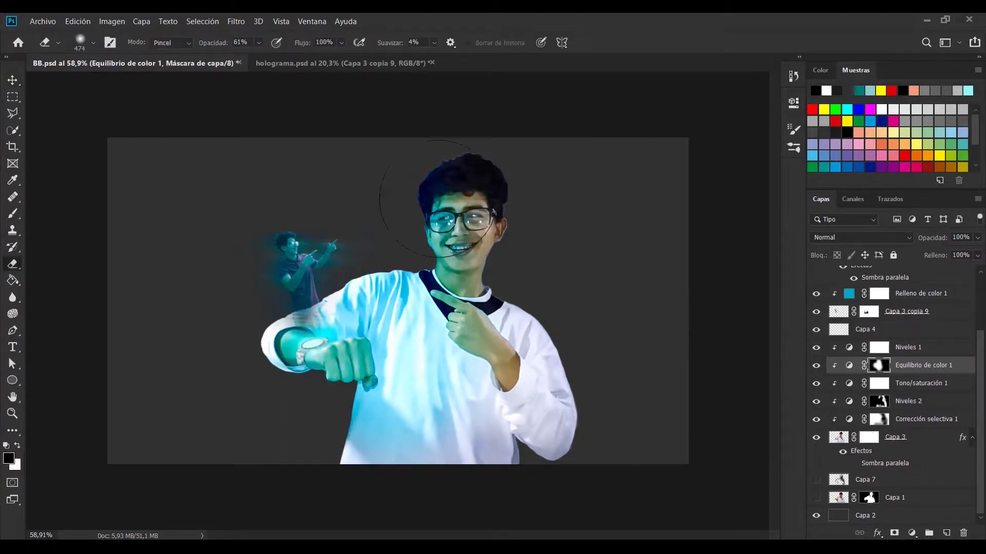
pyautogui.moveTo(432, 239); pyautogui.dragTo(449, 234)
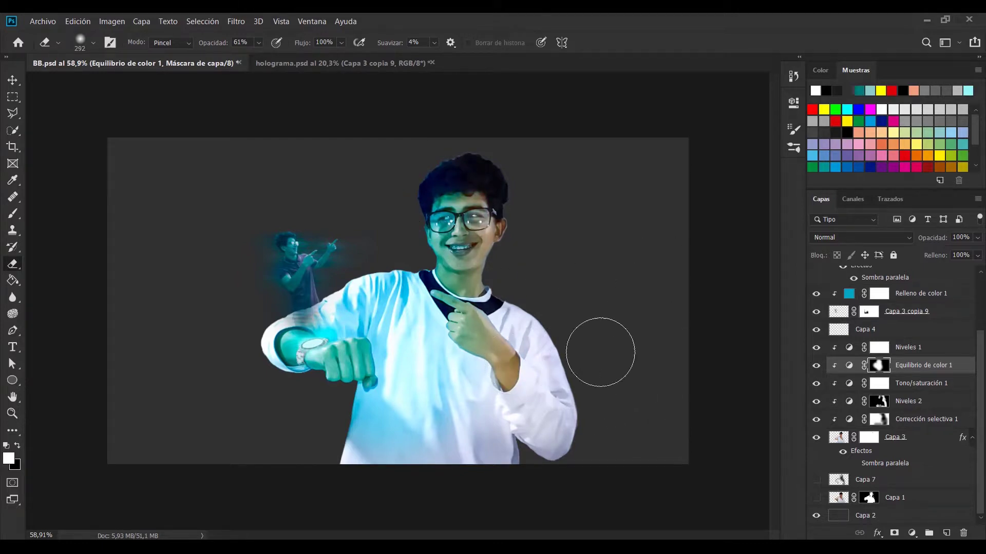
pyautogui.scroll(5, 489, 338)
pyautogui.moveTo(502, 335); pyautogui.dragTo(449, 361)
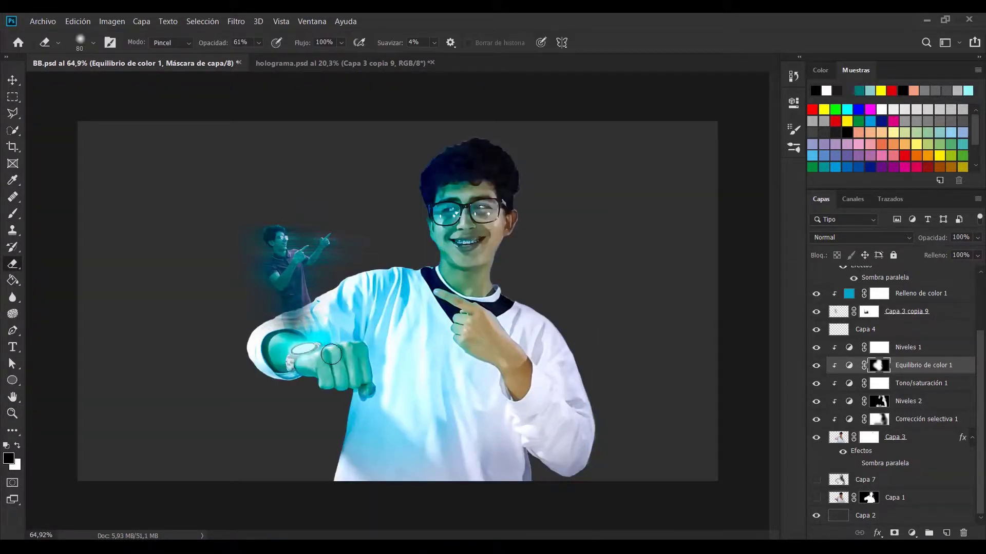
pyautogui.scroll(3, 331, 355)
pyautogui.scroll(3, 817, 308)
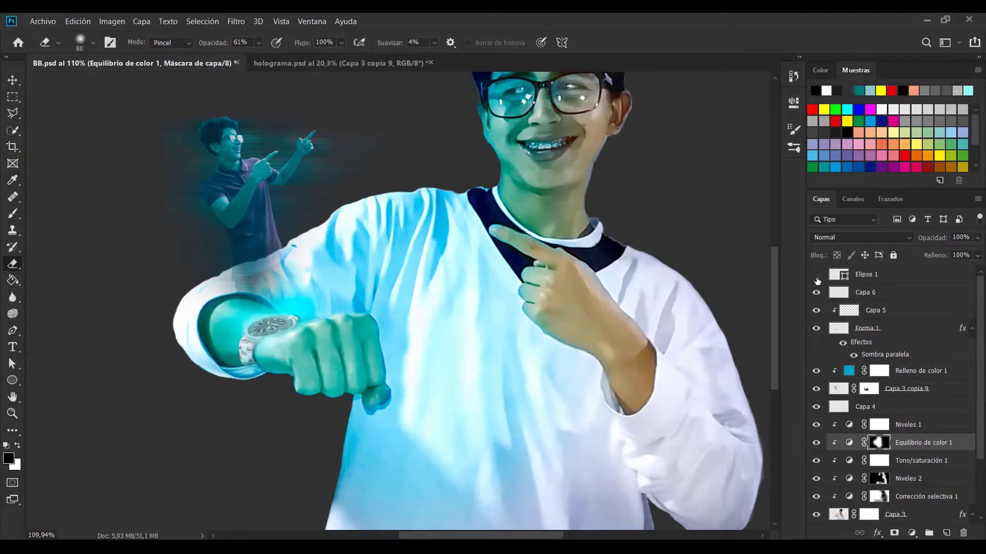
# Rasterize Elipse 1 and apply a 3.0-pixel Gaussian blur.
pyautogui.click(822, 275)
pyautogui.click(235, 21)
pyautogui.click(492, 228)
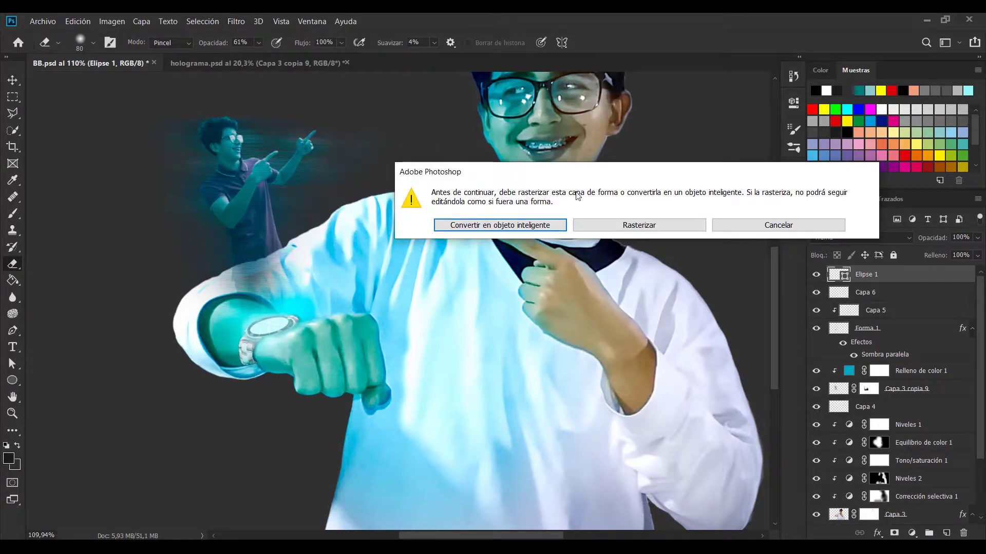
pyautogui.click(640, 225)
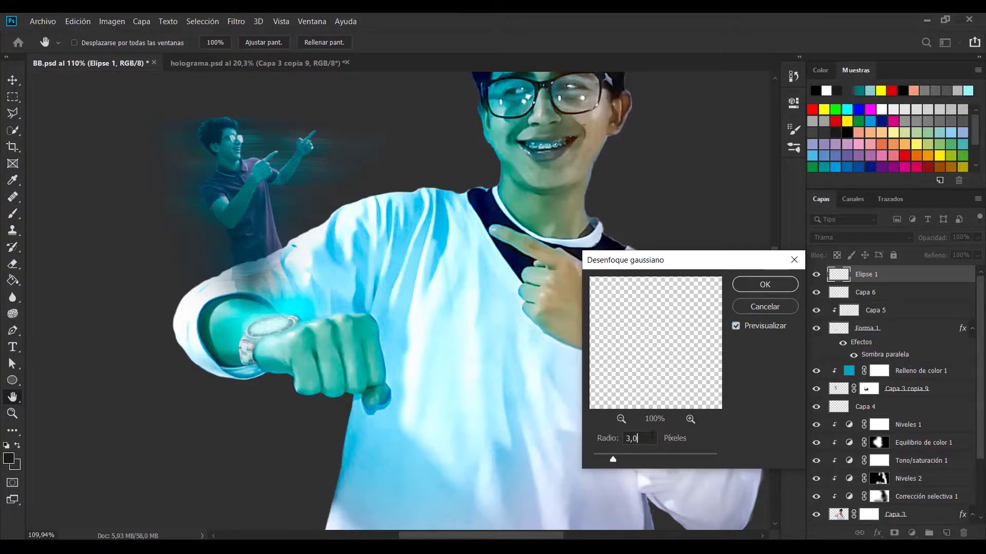
pyautogui.press('Return')
# Zoom out and select the colour balance and hue/saturation adjustment layers.
pyautogui.press('e')
pyautogui.scroll(-3, 458, 297)
pyautogui.scroll(-2, 530, 268)
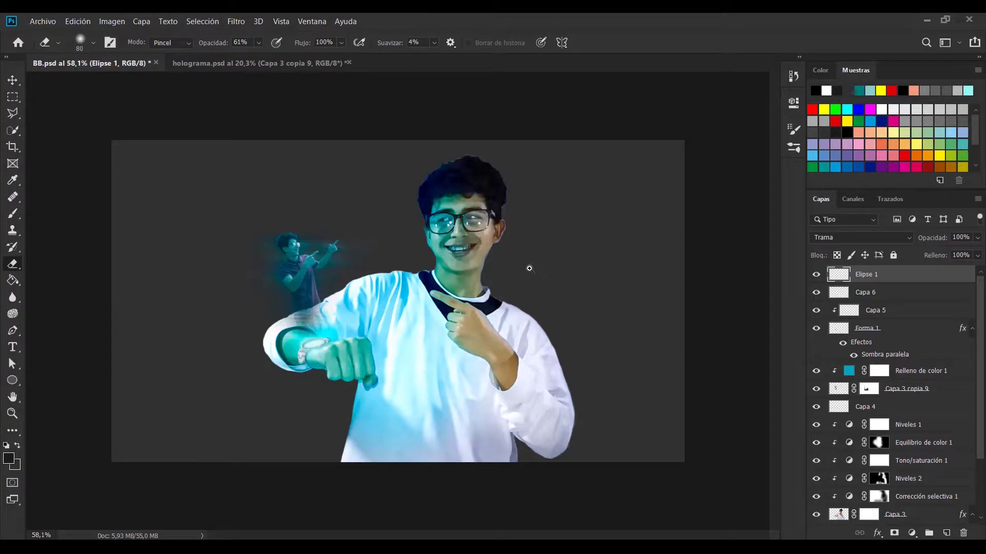
pyautogui.click(898, 442)
pyautogui.click(898, 460)
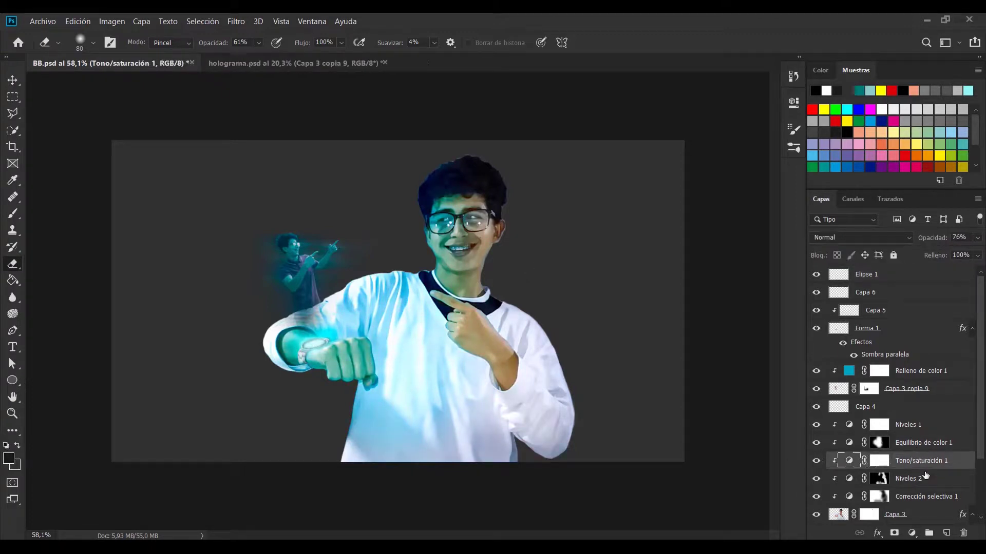
# Lower the selective colour adjustment's opacity to 87%.
pyautogui.click(899, 498)
pyautogui.click(850, 496)
pyautogui.press('8')
pyautogui.press('7')
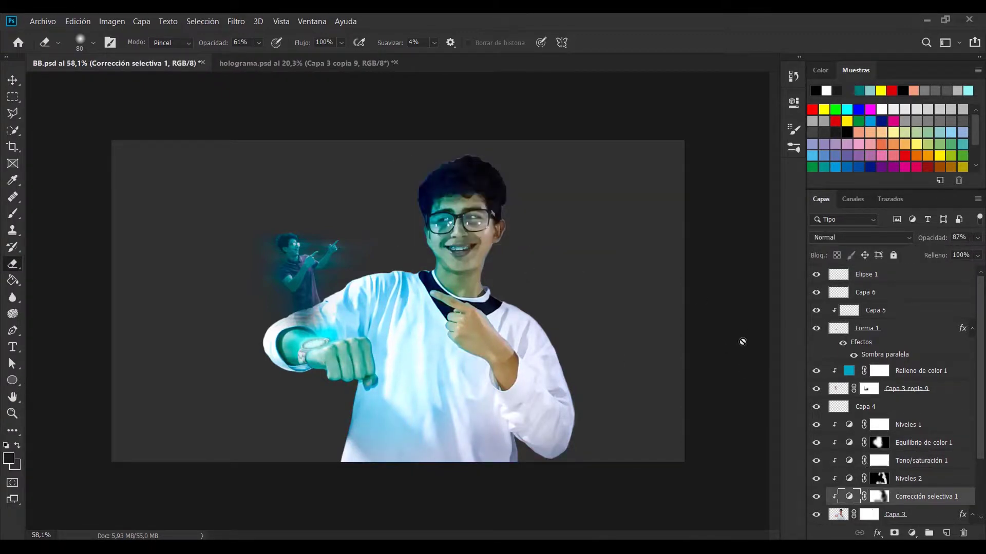
pyautogui.scroll(3, 383, 380)
pyautogui.scroll(-3, 382, 381)
pyautogui.scroll(-1, 382, 381)
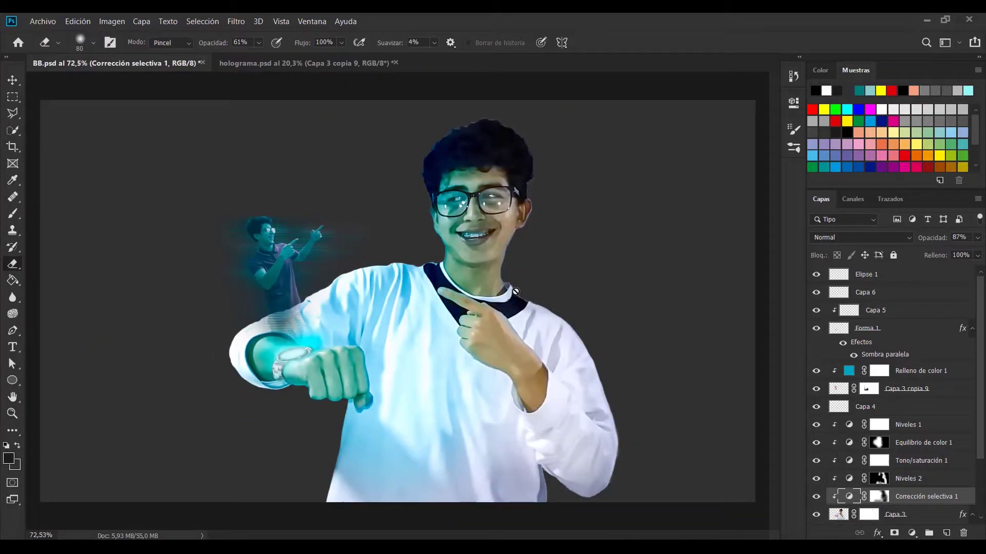
pyautogui.scroll(5, 462, 288)
pyautogui.scroll(-3, 841, 395)
# Refine the Capa 3 mask edges around the boy's hair and face with a small brush.
pyautogui.click(869, 460)
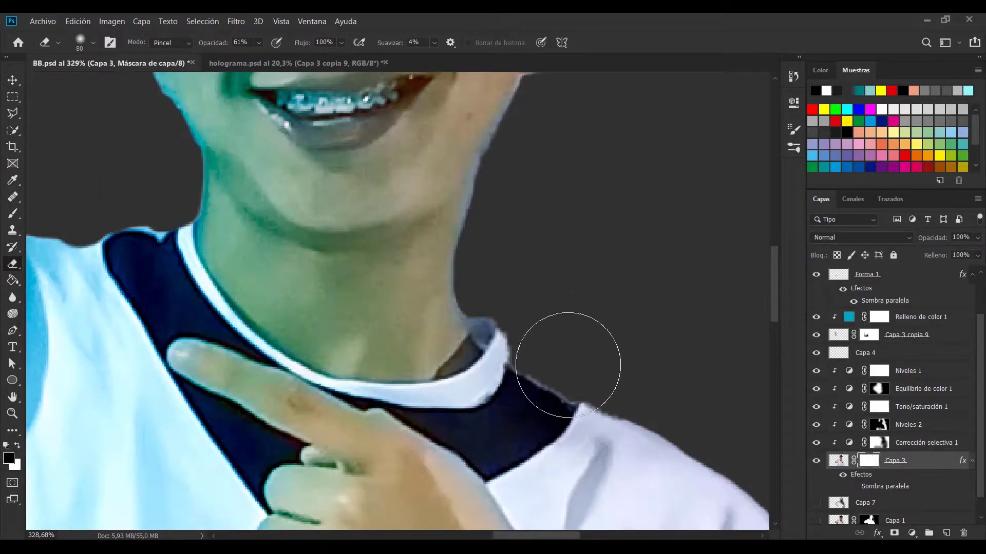
pyautogui.press('x')
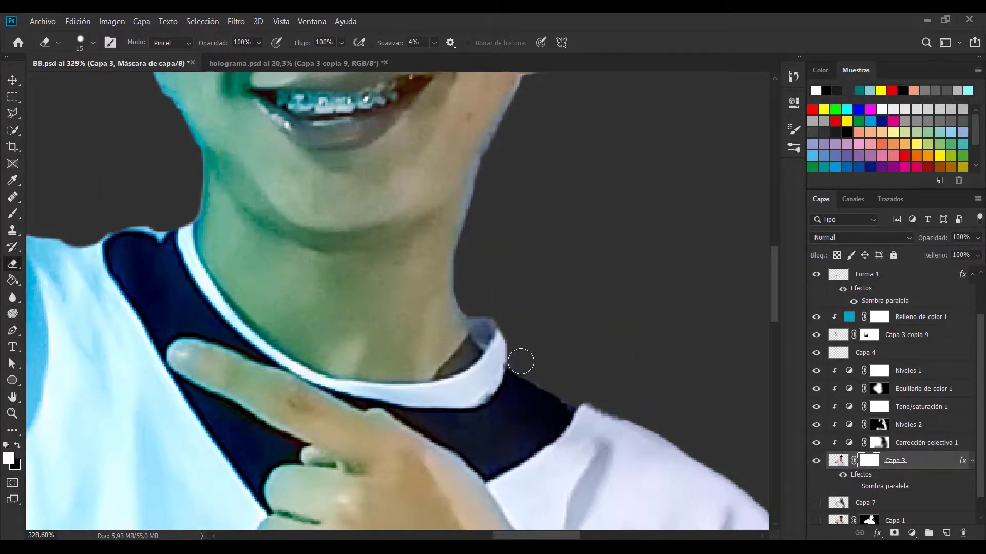
pyautogui.scroll(5, 520, 362)
pyautogui.press('[')
pyautogui.press('[')
pyautogui.press('[')
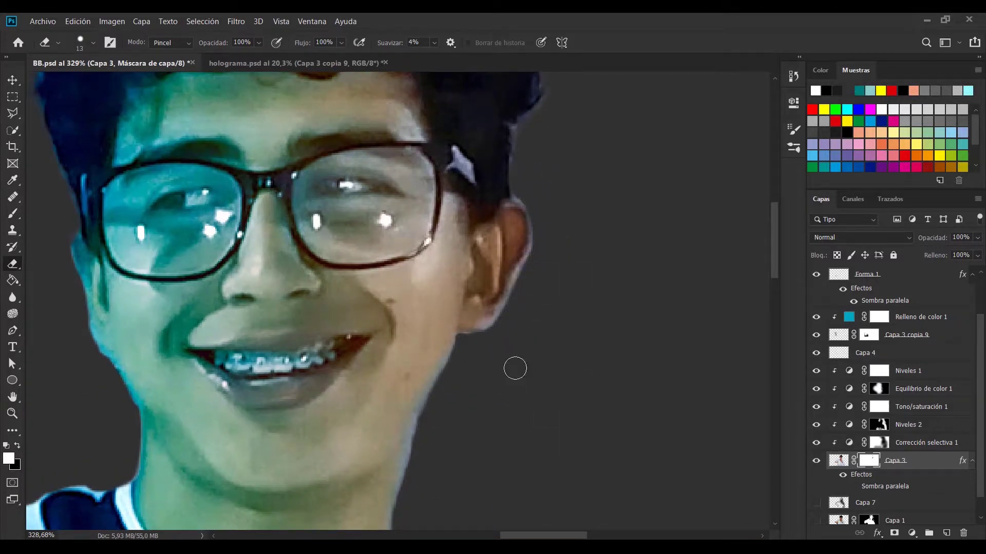
pyautogui.moveTo(515, 369)
pyautogui.mouseDown()
pyautogui.moveTo(539, 123)
pyautogui.moveTo(544, 154)
pyautogui.mouseUp()
pyautogui.press('8')
pyautogui.press('7')
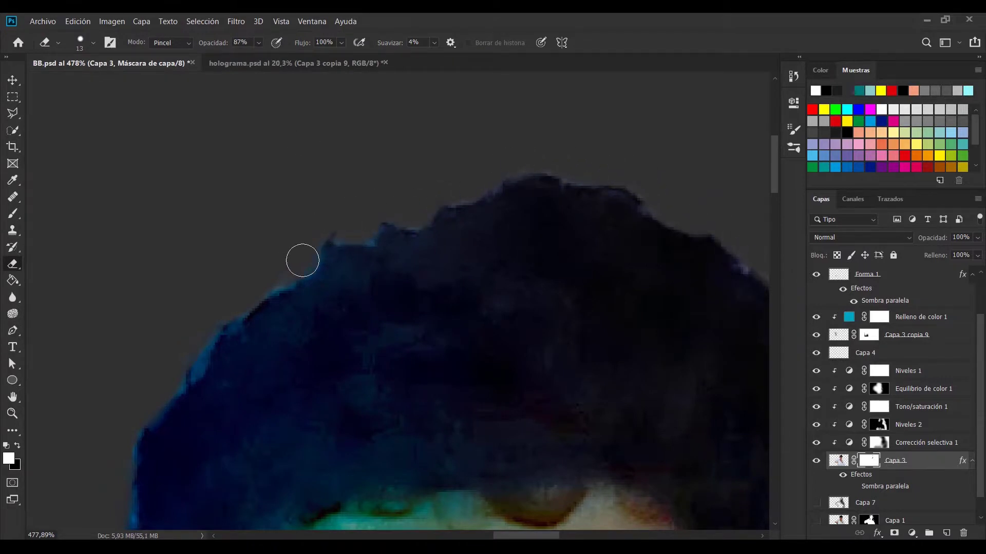
pyautogui.hscroll(5, 485, 293)
pyautogui.scroll(-3, 564, 329)
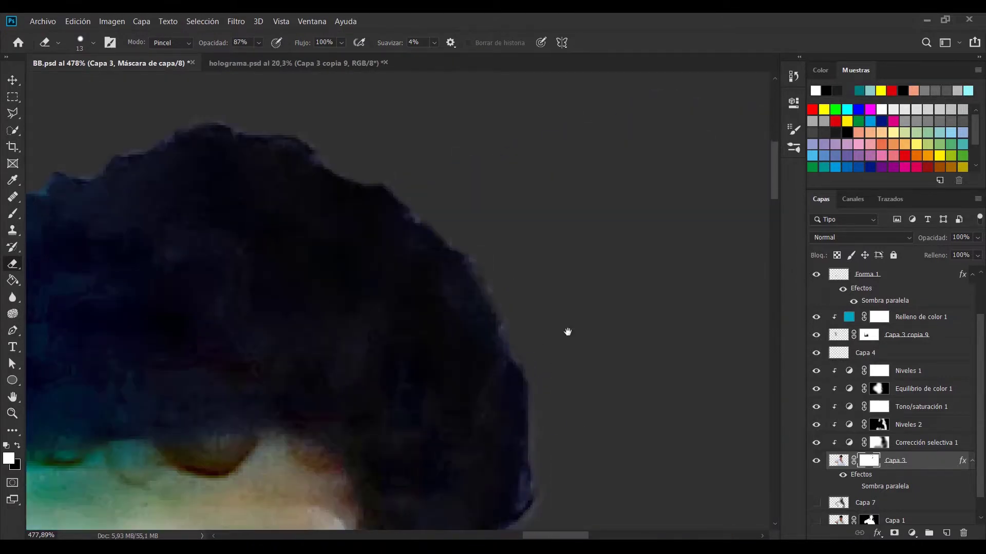
pyautogui.scroll(-3, 543, 325)
pyautogui.scroll(-2, 528, 256)
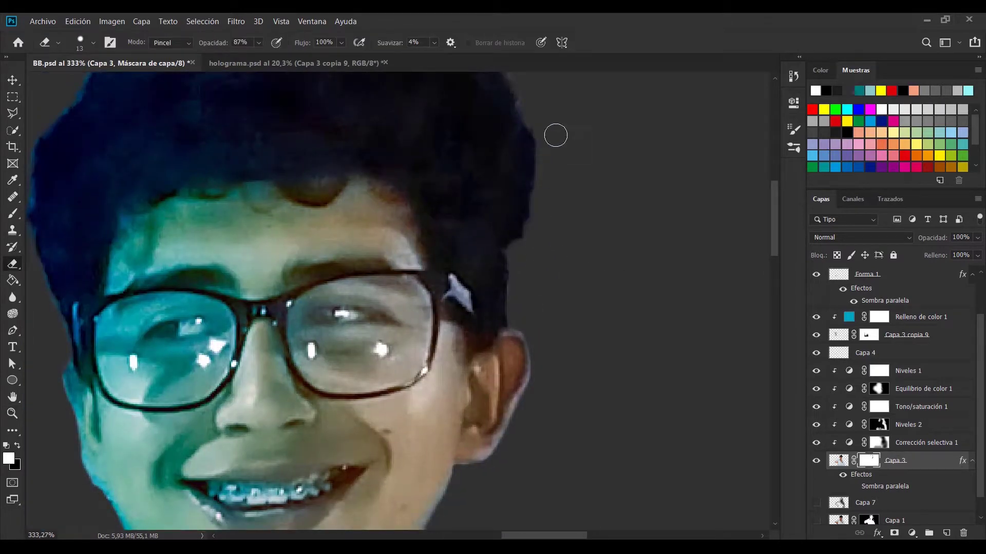
pyautogui.moveTo(541, 181)
pyautogui.mouseDown()
pyautogui.moveTo(513, 257)
pyautogui.moveTo(569, 295)
pyautogui.moveTo(586, 301)
pyautogui.moveTo(685, 272)
pyautogui.mouseUp()
# Duplicate the boy layer as Capa 3 copia in Superponer mode above the colour adjustments.
pyautogui.click(836, 461)
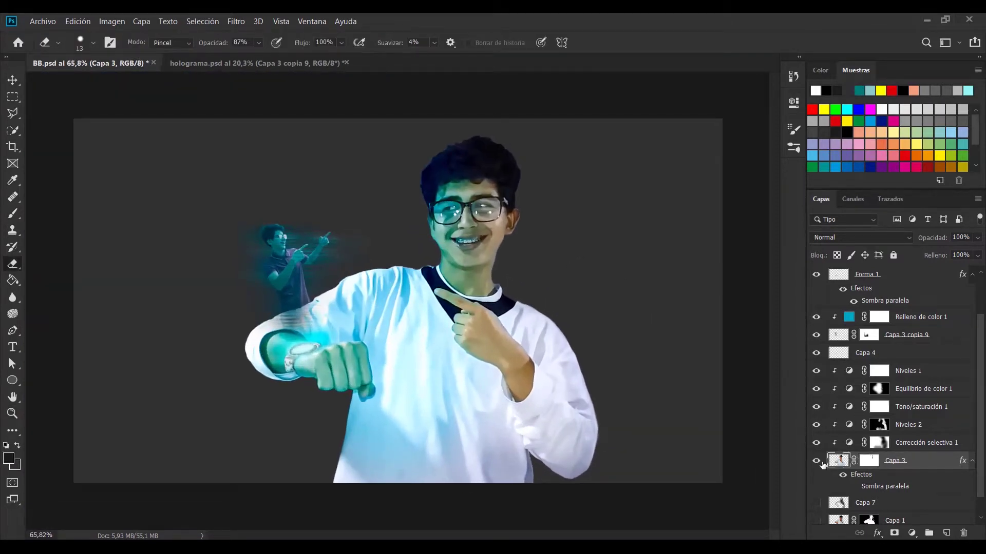
pyautogui.hotkey('ctrl', 'j')
pyautogui.hotkey('ctrl', '[')
pyautogui.hotkey('shift', 'alt', 'o')
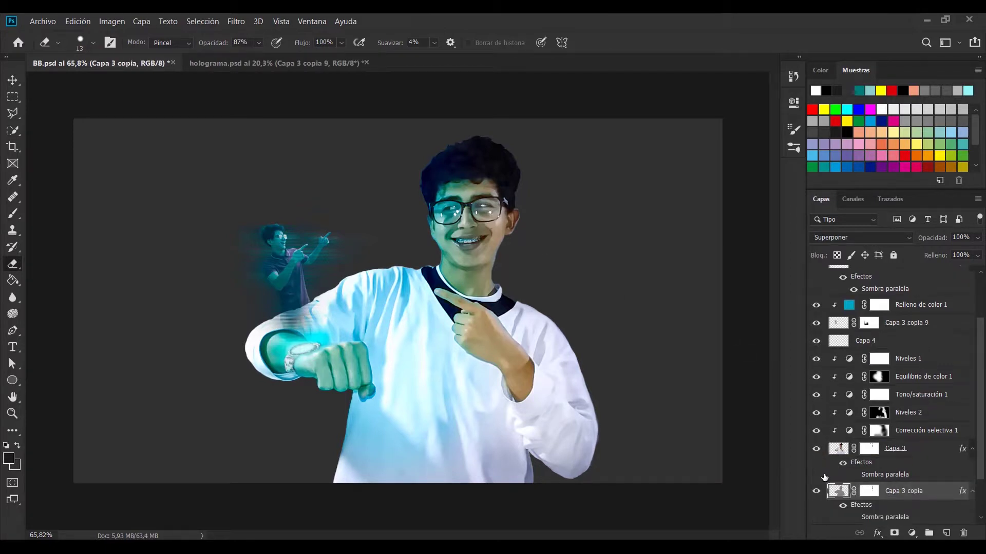
pyautogui.moveTo(840, 494); pyautogui.dragTo(820, 390)
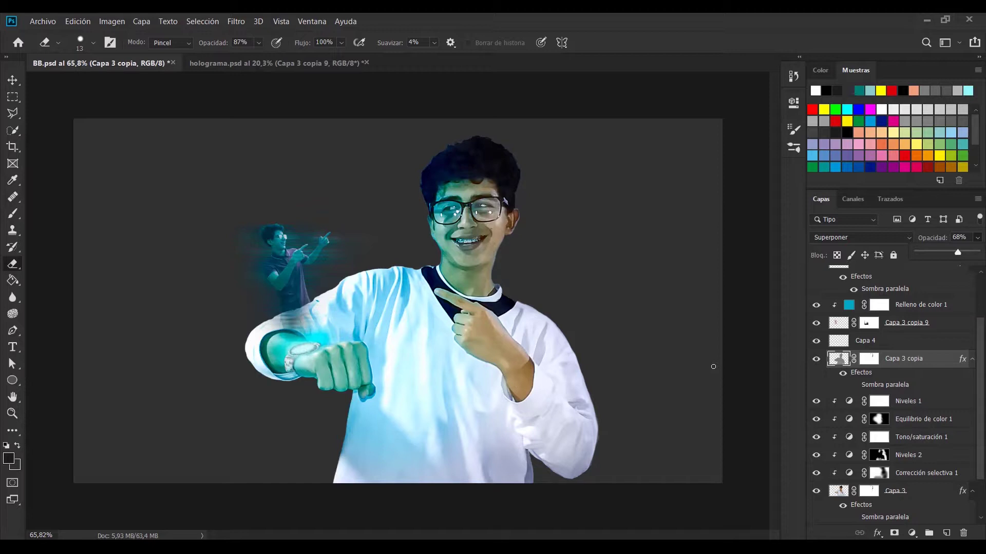
# Fill the background layer Capa 2 with gray using the Paint Bucket.
pyautogui.scroll(-3, 873, 513)
pyautogui.click(865, 515)
pyautogui.press('g')
pyautogui.press('x')
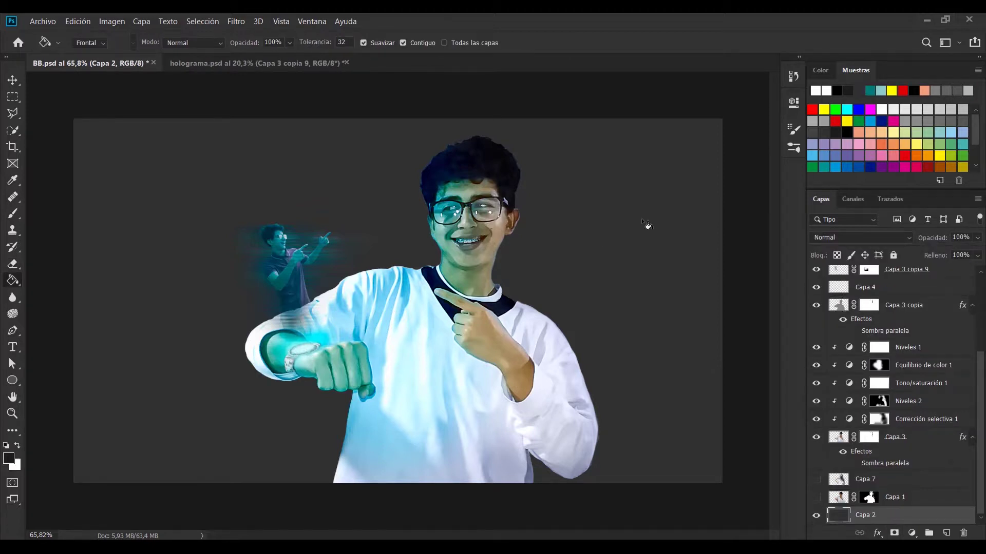
pyautogui.click(688, 325)
pyautogui.click(909, 140)
pyautogui.click(648, 227)
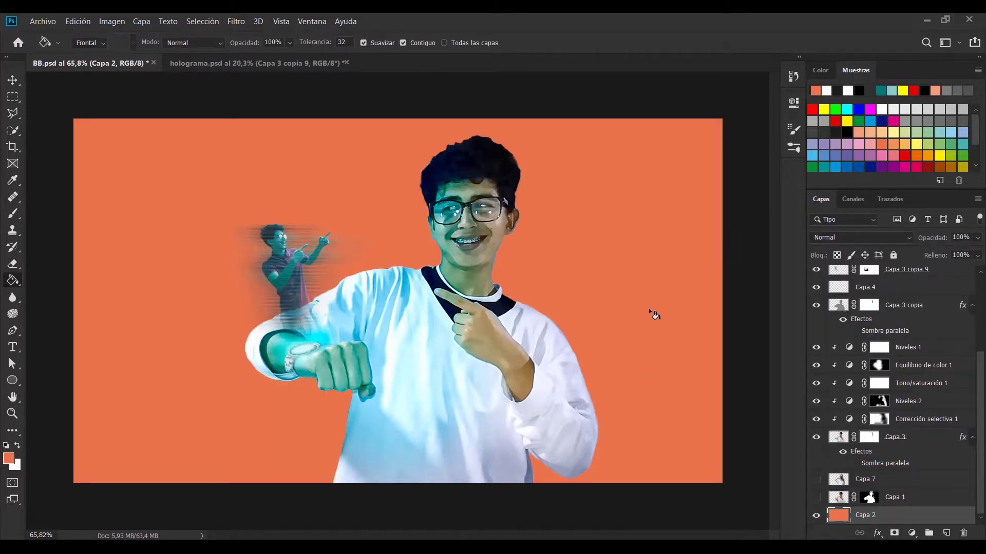
pyautogui.click(880, 150)
pyautogui.click(683, 328)
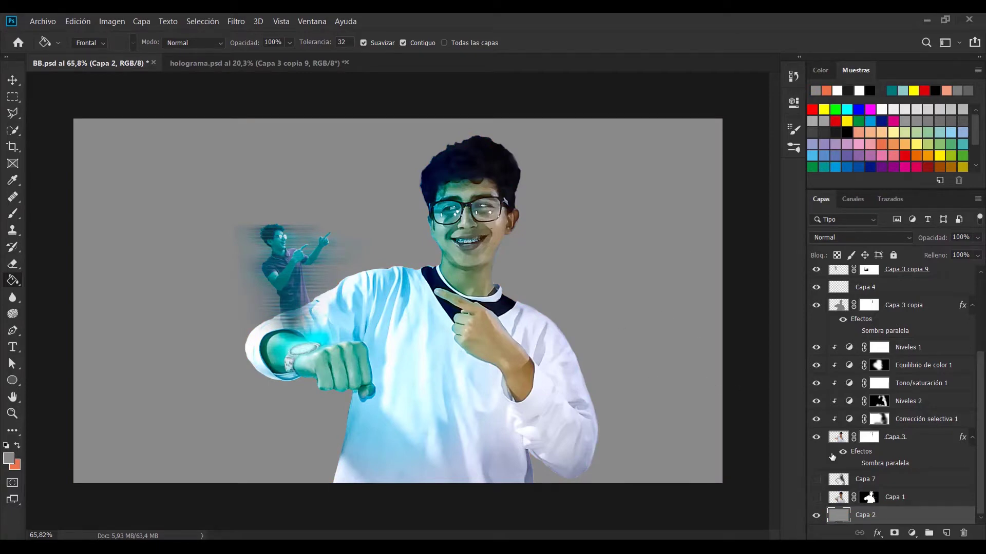
# Show the shadow layer Capa 7 at 40% opacity.
pyautogui.click(816, 479)
pyautogui.click(865, 479)
pyautogui.moveTo(978, 237); pyautogui.dragTo(942, 254)
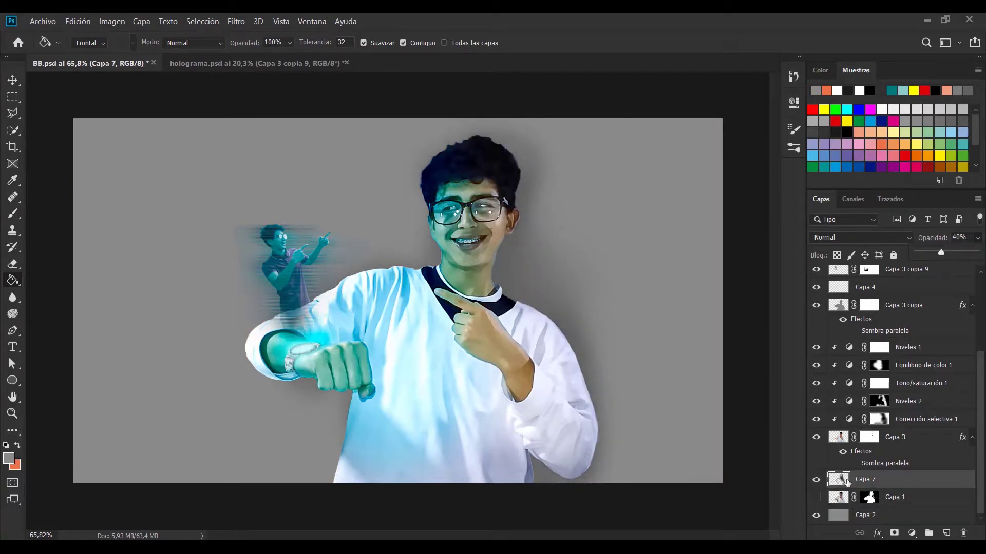
# Add a new layer Capa 8 clipped to the boy layer.
pyautogui.hotkey('ctrl', 'shift', 'alt', 'n')
pyautogui.press('z')
pyautogui.click(606, 366)
pyautogui.hotkey('ctrl', 'alt', 'g')
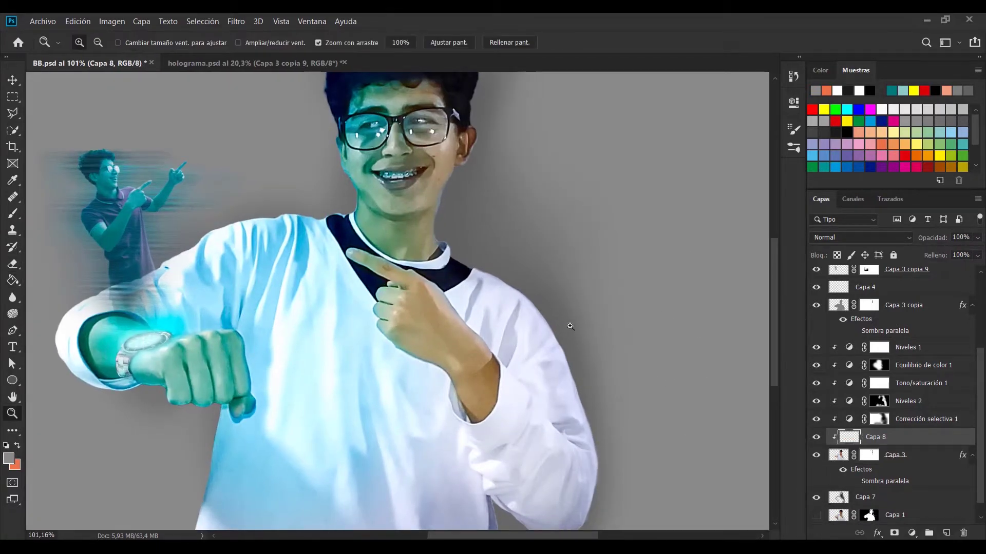
# Paint soft shading along the right sleeve on Capa 8 and set it to Subexponer color.
pyautogui.press('b')
pyautogui.keyDown('ctrl'); pyautogui.click(847, 131); pyautogui.keyUp('ctrl')
pyautogui.rightClick(563, 334)
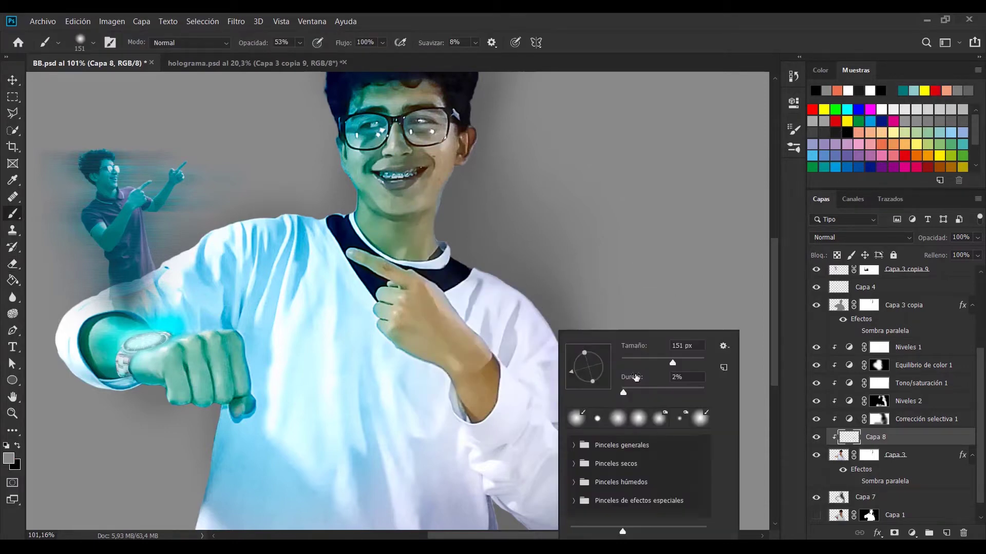
pyautogui.click(600, 325)
pyautogui.moveTo(594, 352); pyautogui.dragTo(571, 224)
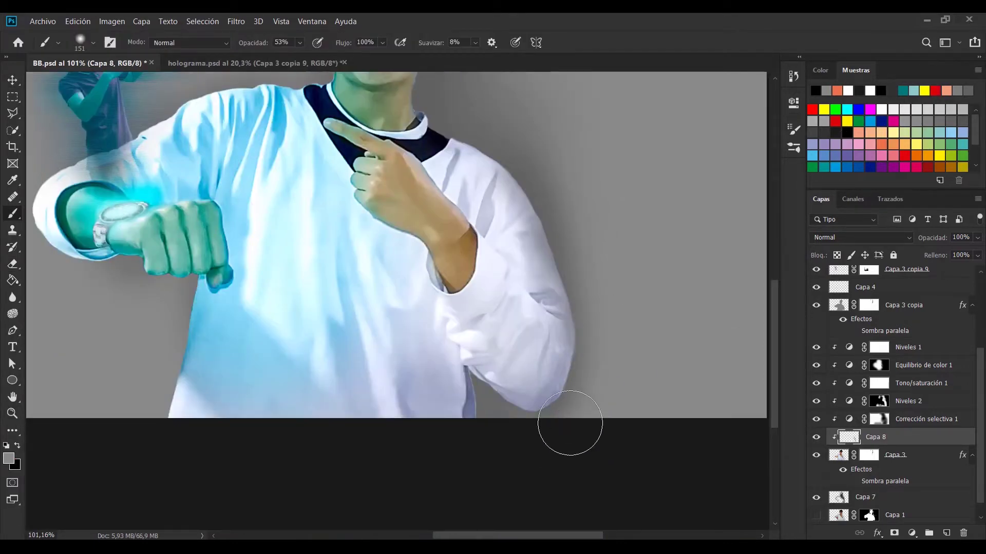
pyautogui.moveTo(570, 423); pyautogui.dragTo(492, 164)
pyautogui.click(863, 237)
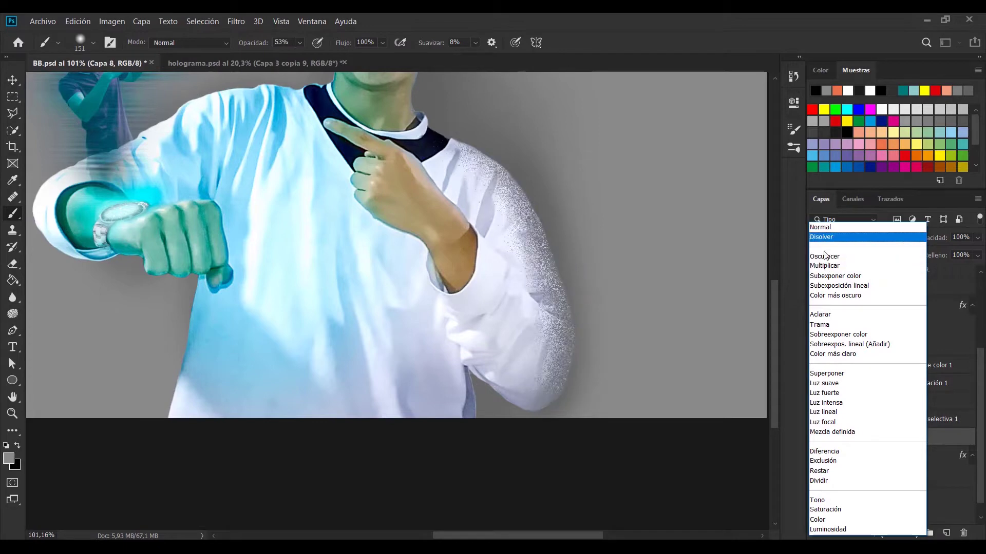
pyautogui.click(835, 276)
# Reduce the brush to 61 px at lower opacity and erase shading around the elbow.
pyautogui.scroll(3, 618, 328)
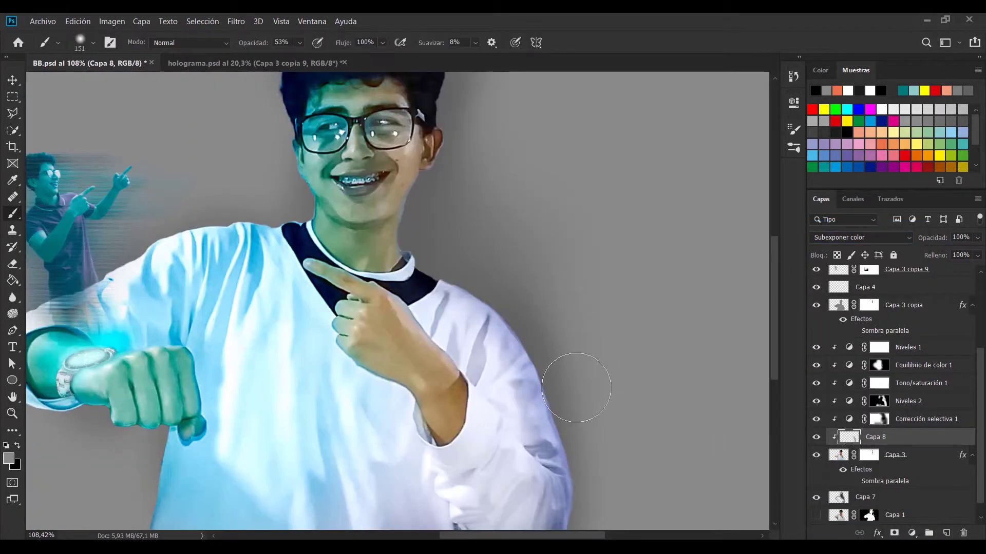
pyautogui.moveTo(576, 388); pyautogui.dragTo(563, 422)
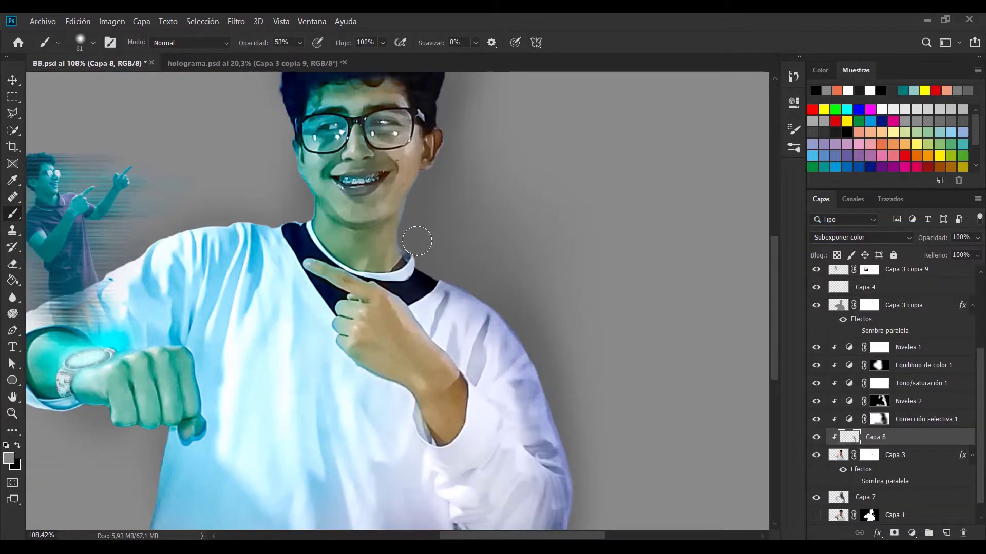
pyautogui.click(300, 43)
pyautogui.scroll(-5, 416, 248)
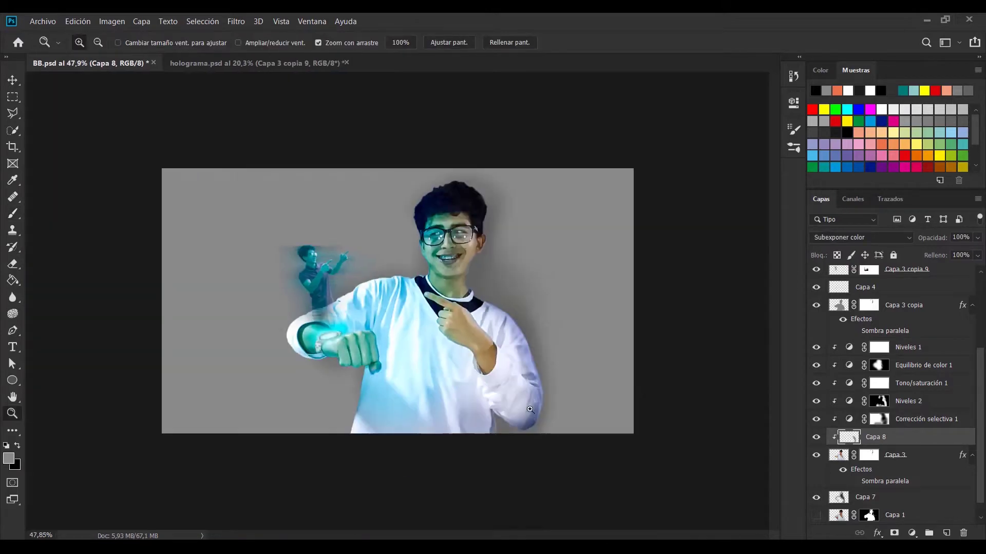
pyautogui.scroll(6, 529, 405)
pyautogui.press('e')
pyautogui.moveTo(529, 411); pyautogui.dragTo(541, 341)
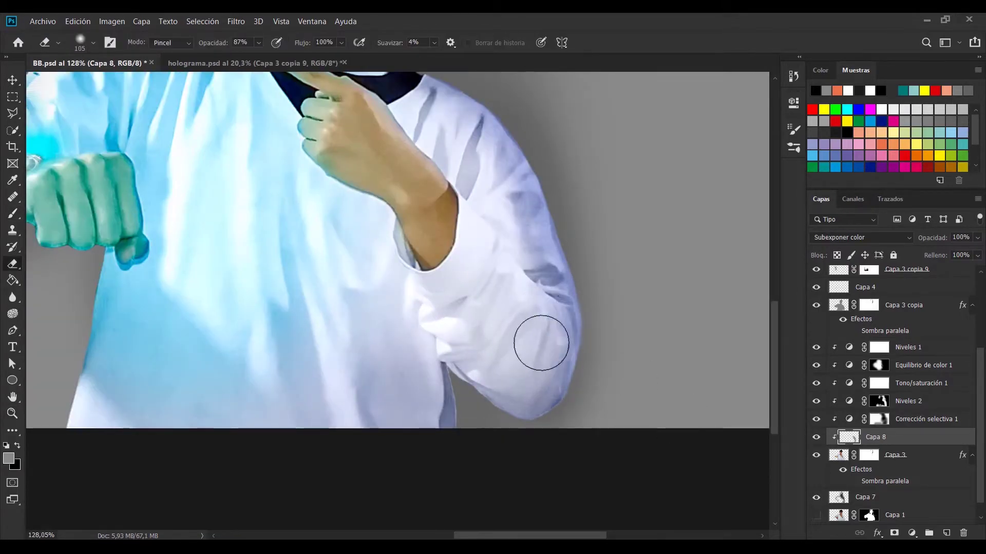
pyautogui.press('b')
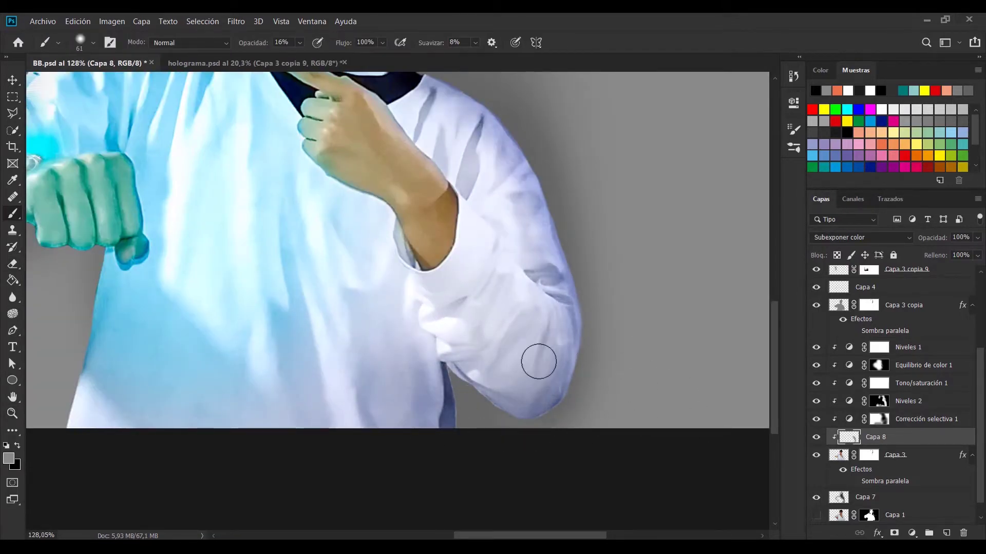
pyautogui.scroll(-5, 538, 361)
pyautogui.scroll(-1, 900, 499)
# Touch up the boy's mask at the chin with a 10 px eraser.
pyautogui.click(816, 497)
pyautogui.scroll(3, 502, 293)
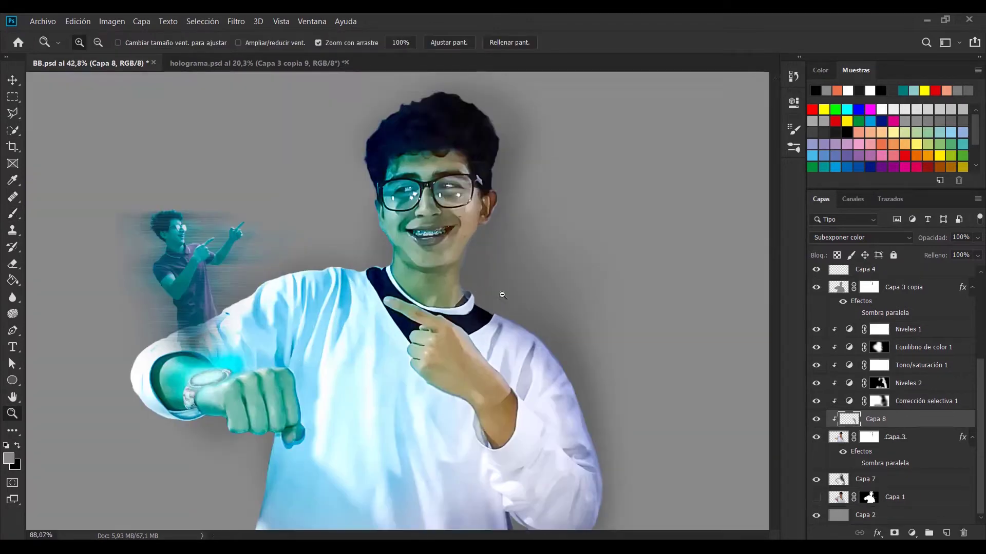
pyautogui.scroll(3, 524, 268)
pyautogui.press('e')
pyautogui.hotkey('alt', '[')
pyautogui.press('[')
pyautogui.press('[')
pyautogui.press('[')
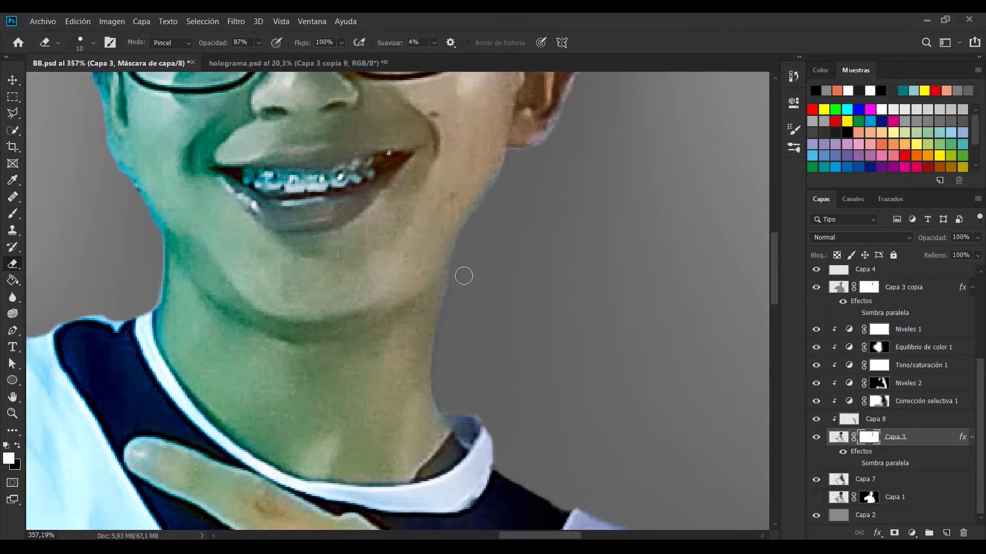
pyautogui.scroll(-5, 463, 276)
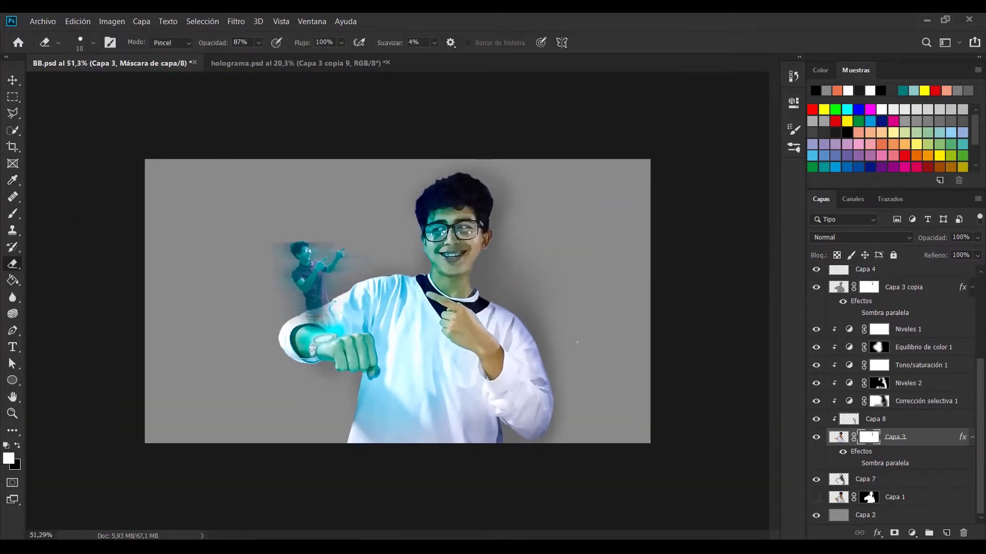
# Burn the Capa 2 background's edges with an 831 px brush into a vignette.
pyautogui.moveTo(379, 316); pyautogui.dragTo(569, 308)
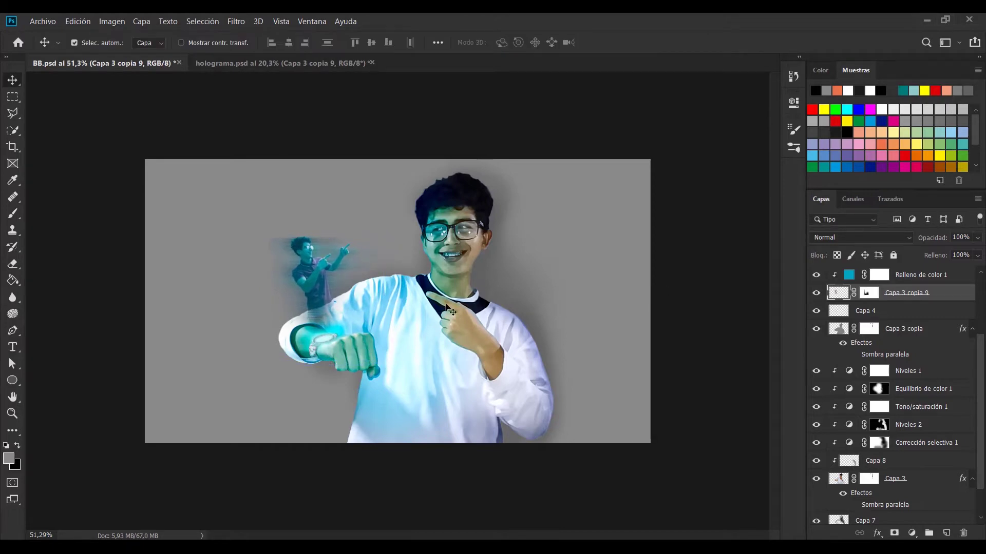
pyautogui.press('z')
pyautogui.scroll(3, 333, 288)
pyautogui.scroll(-5, 623, 382)
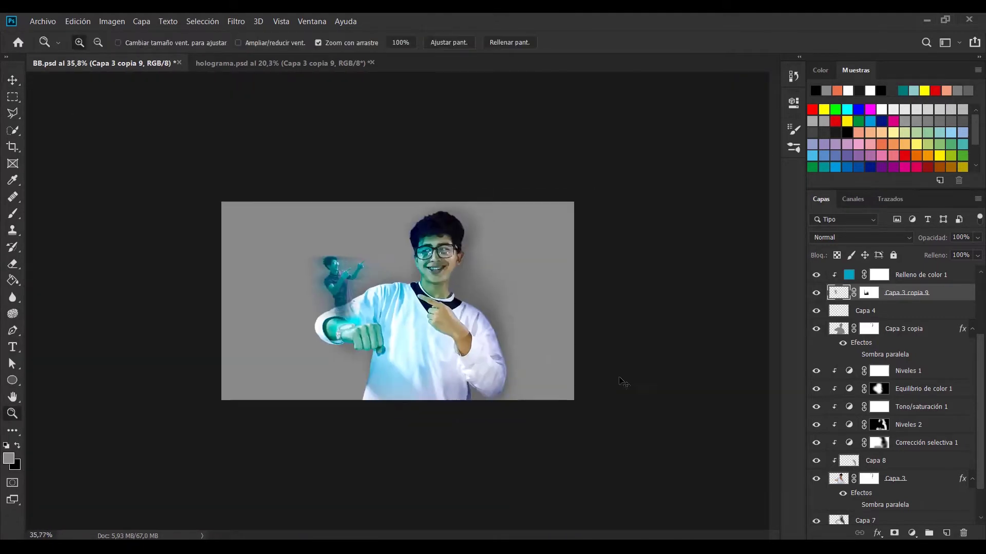
pyautogui.press('v')
pyautogui.scroll(-2, 863, 462)
pyautogui.click(830, 516)
pyautogui.moveTo(278, 347); pyautogui.dragTo(150, 288)
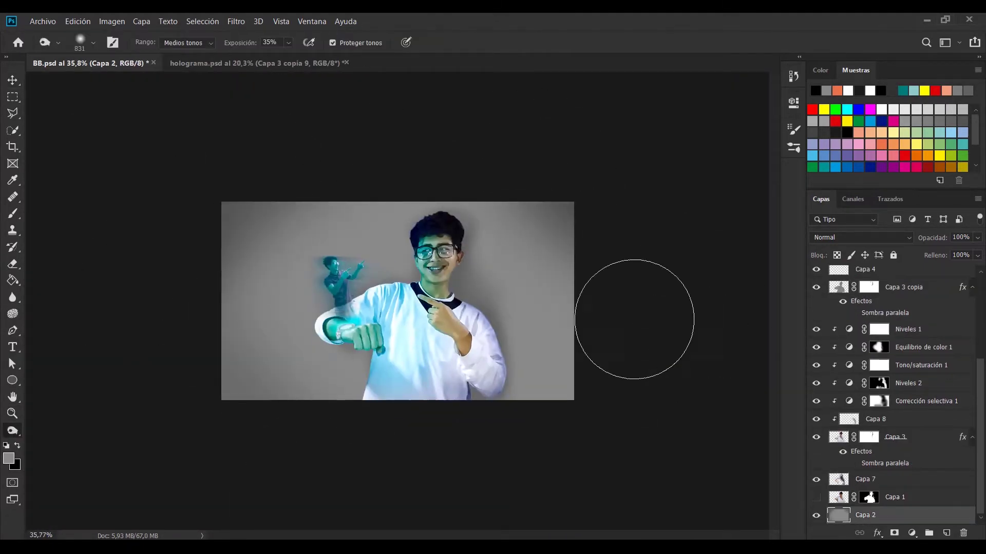
pyautogui.moveTo(634, 320); pyautogui.dragTo(398, 93)
pyautogui.moveTo(215, 506)
pyautogui.mouseDown()
pyautogui.moveTo(521, 165)
pyautogui.moveTo(268, 379)
pyautogui.moveTo(548, 269)
pyautogui.mouseUp()
# Crop both sides of the image to a narrower frame and apply it.
pyautogui.press('c')
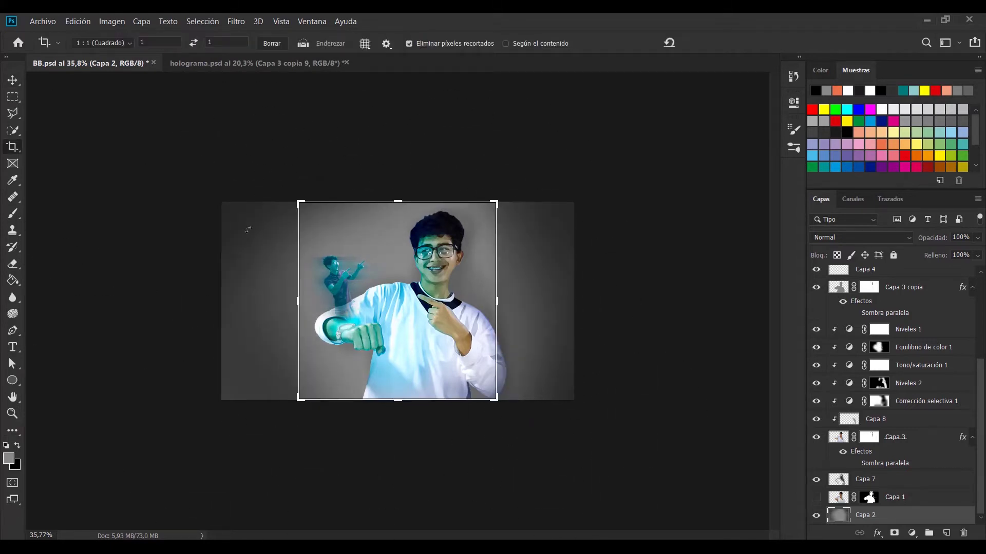
pyautogui.moveTo(221, 301); pyautogui.dragTo(288, 301)
pyautogui.moveTo(574, 300); pyautogui.dragTo(565, 280)
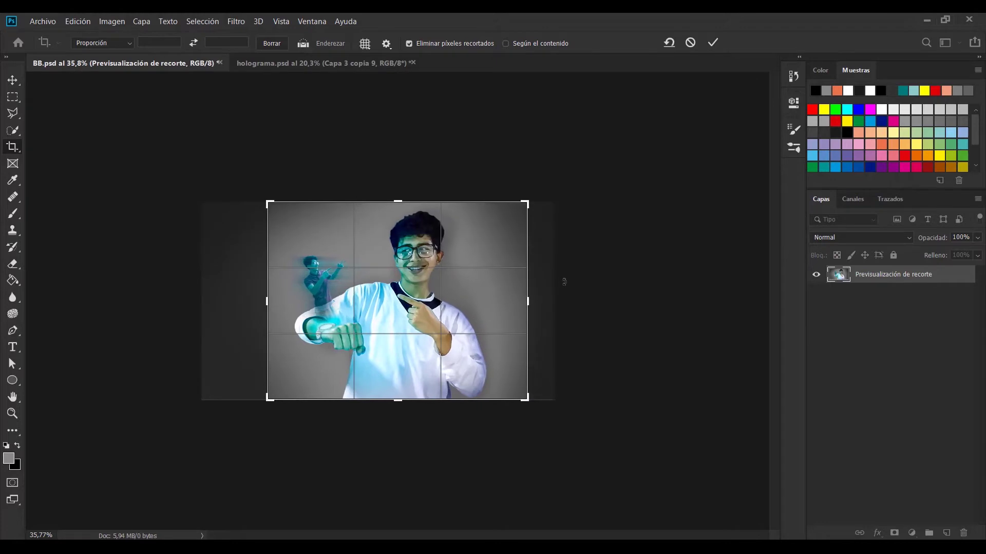
pyautogui.moveTo(267, 302); pyautogui.dragTo(262, 302)
pyautogui.press('Return')
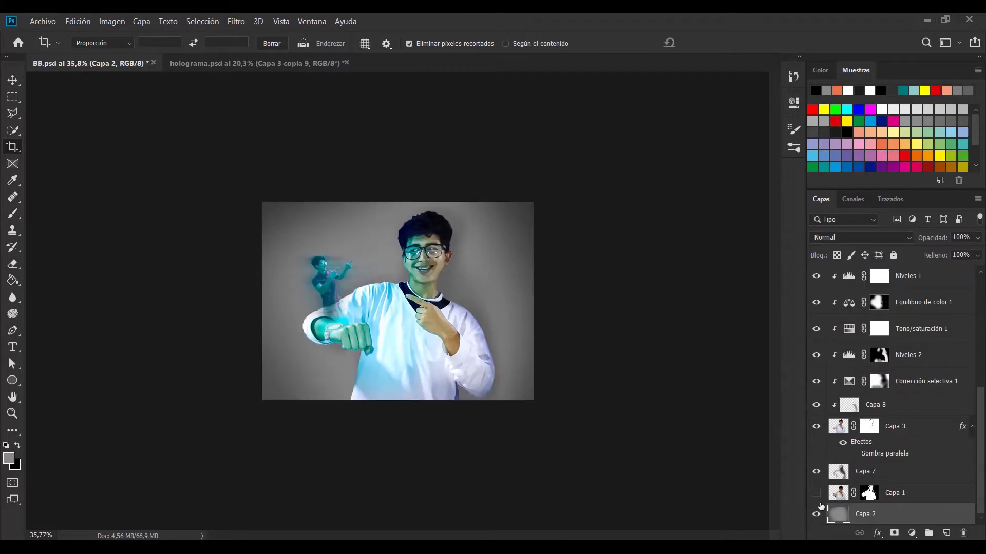
pyautogui.scroll(1, 458, 297)
pyautogui.scroll(1, 458, 297)
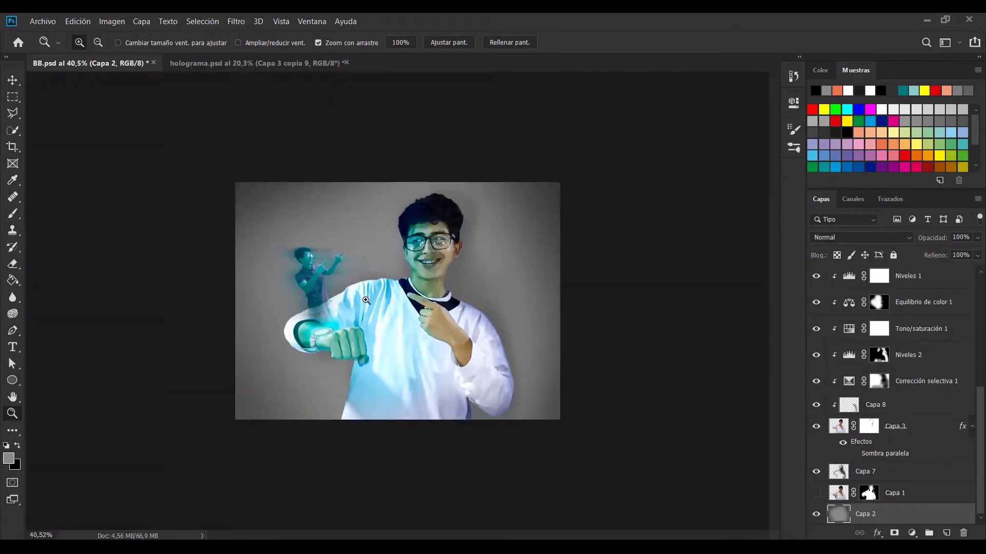
pyautogui.scroll(1, 458, 296)
# Stamp all visible layers into a new top layer, Capa 9.
pyautogui.press('o')
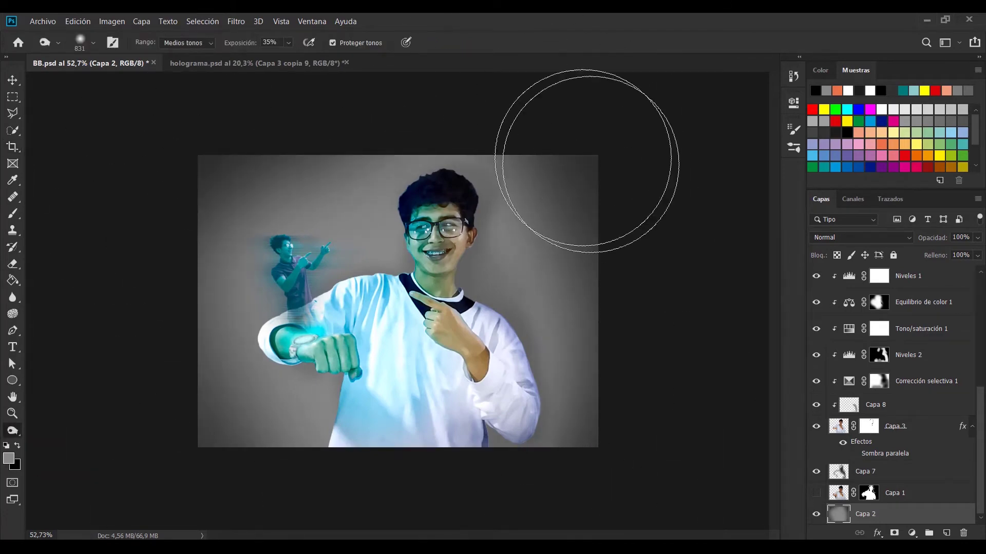
pyautogui.hotkey('alt', '.')
pyautogui.hotkey('ctrl', 'shift', 'alt', 'e')
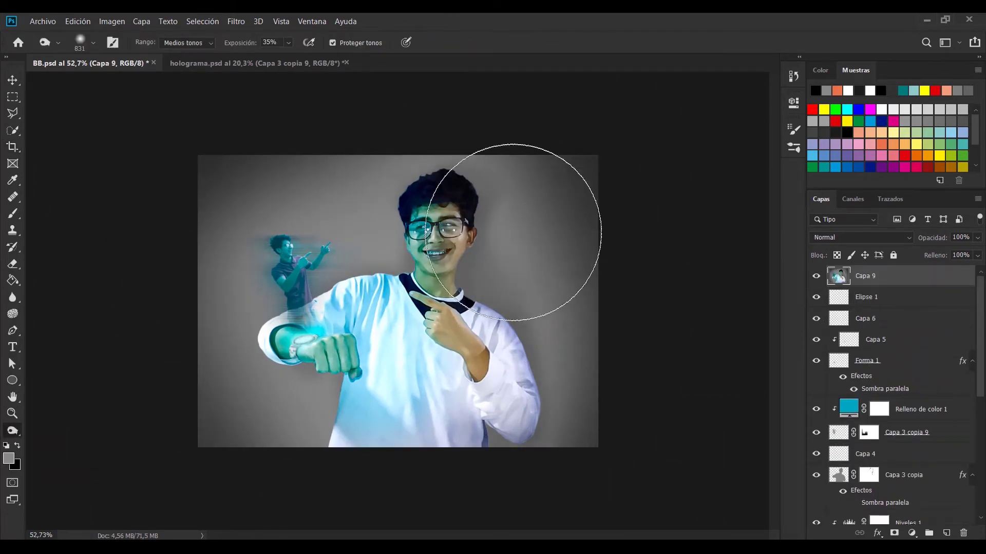